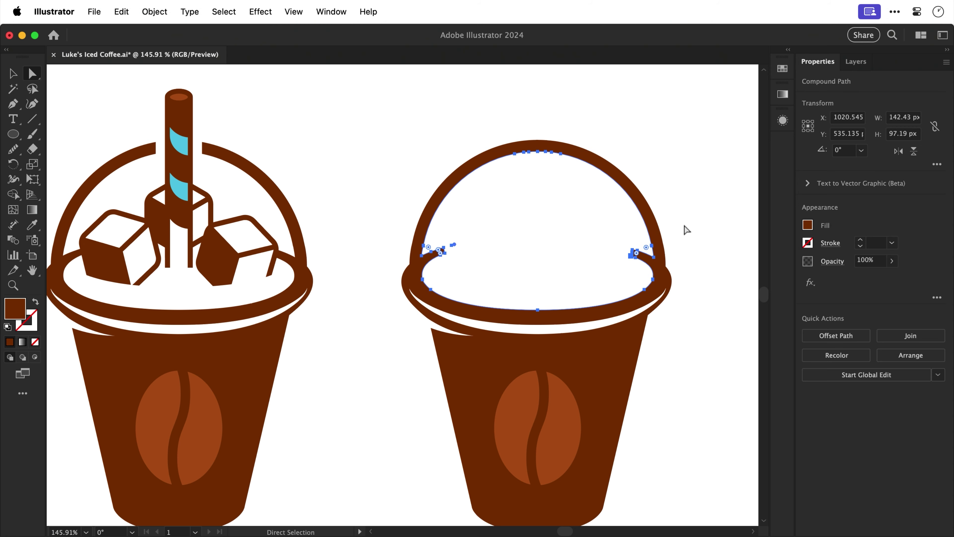
Delete the coffee bean from the right-hand cup and expand the appearance, fill and stroke of its remaining artwork
{"action": "left_click", "coordinate": [522, 398]}
{"action": "key", "text": "Delete"}
{"action": "key", "text": "v"}
{"action": "left_click_drag", "start_coordinate": [392, 123], "coordinate": [705, 481]}
{"action": "left_click", "coordinate": [154, 12]}
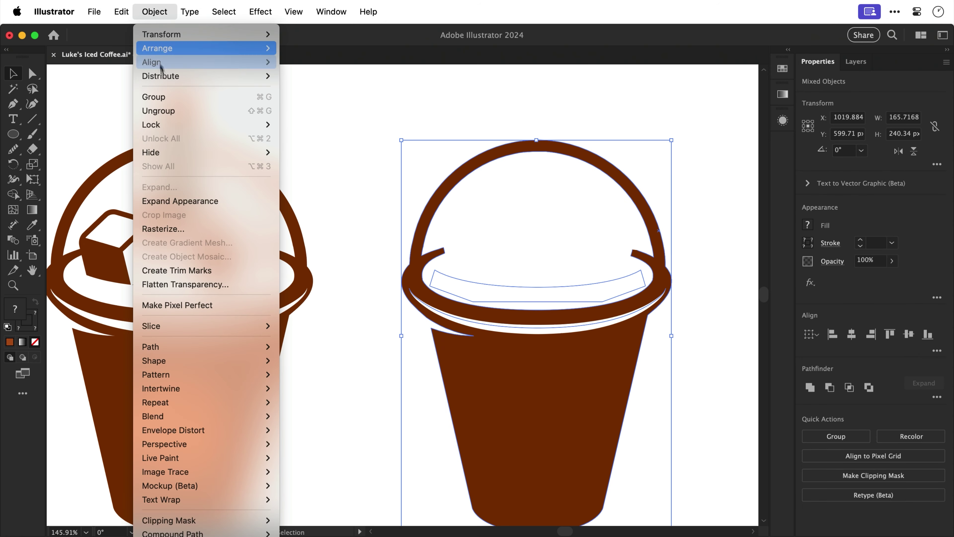
{"action": "left_click", "coordinate": [180, 201]}
{"action": "left_click", "coordinate": [155, 12]}
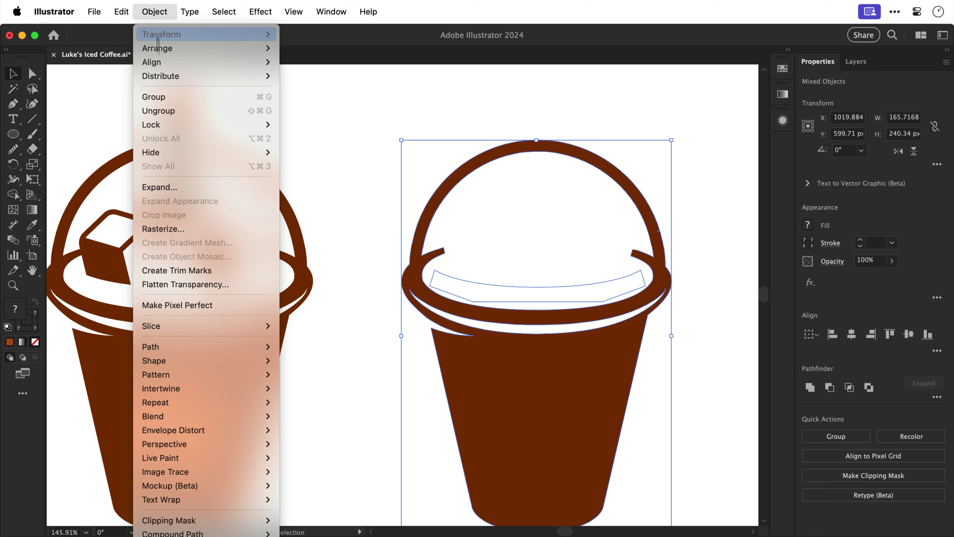
{"action": "left_click", "coordinate": [160, 187]}
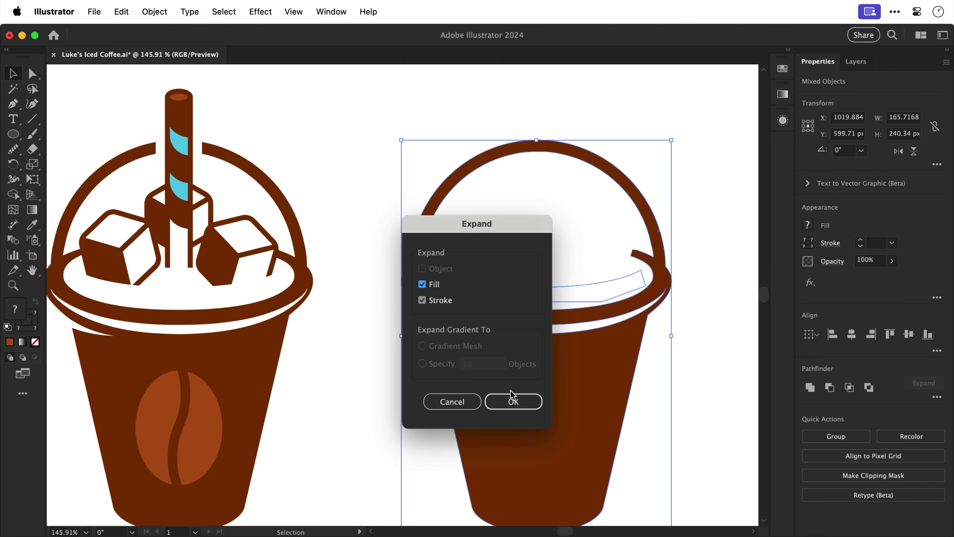
{"action": "left_click", "coordinate": [513, 401]}
Remove the curved shape inside the cup's lid opening with the Shape Builder
{"action": "scroll", "coordinate": [532, 341], "scroll_direction": "down", "scroll_amount": 5}
{"action": "scroll", "coordinate": [533, 341], "scroll_direction": "right", "scroll_amount": 5}
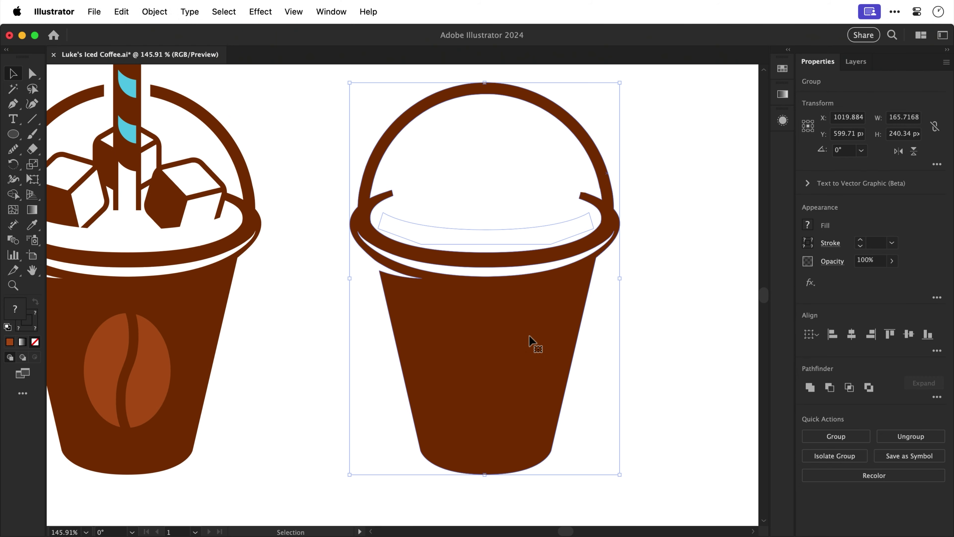
{"action": "key", "text": "shift+m"}
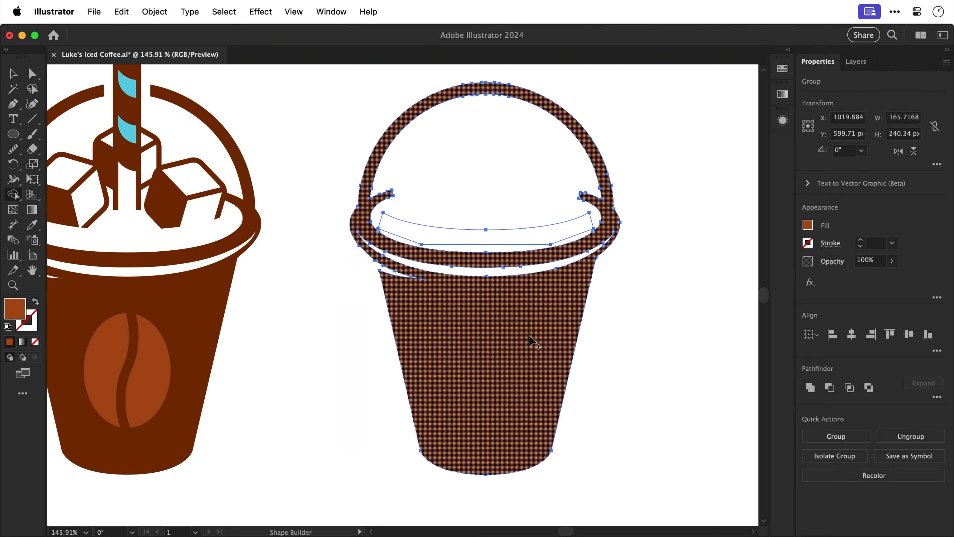
{"action": "left_click", "coordinate": [490, 234]}
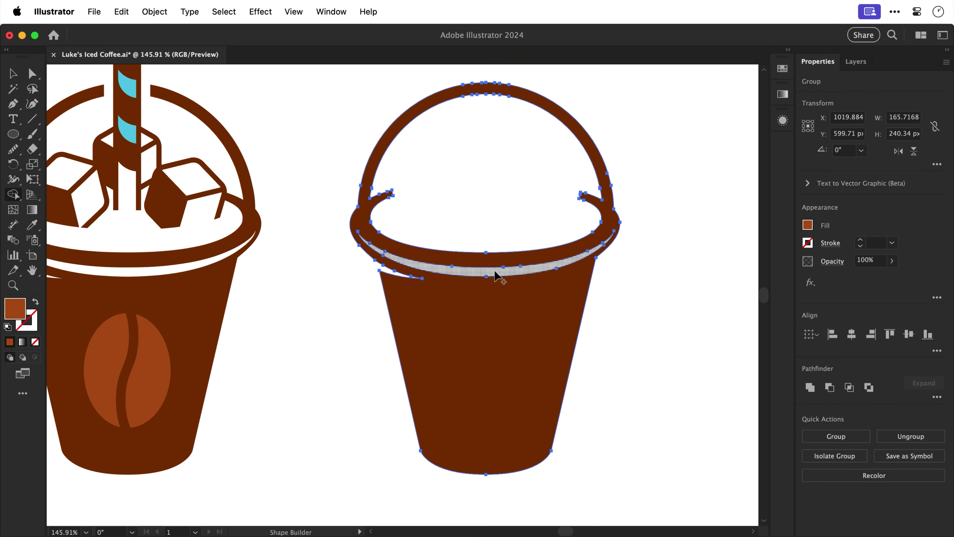
Build the crescent gap beneath the lid rim as its own shape and give it a white fill
{"action": "left_click", "coordinate": [495, 275]}
{"action": "key", "text": "a"}
{"action": "left_click", "coordinate": [499, 275]}
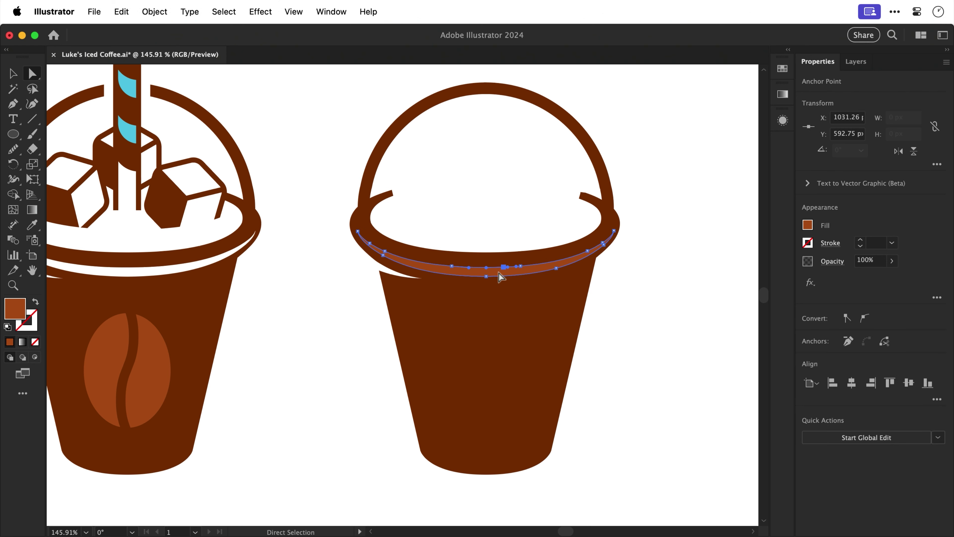
{"action": "left_click", "coordinate": [645, 283]}
{"action": "key", "text": "v"}
{"action": "left_click", "coordinate": [643, 289]}
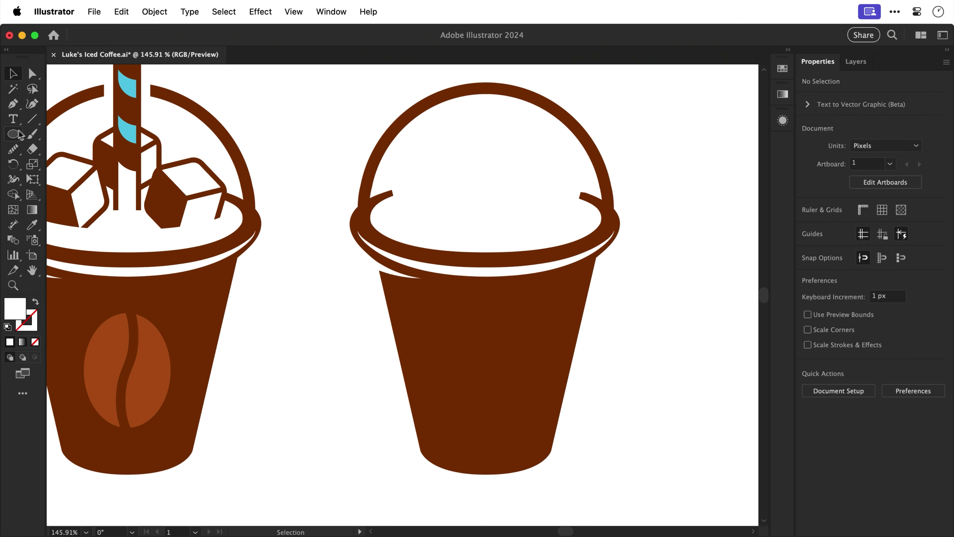
Draw a white rectangle about 87 by 254 px over the cup's right half, starting on its vertical centre line
{"action": "left_click_drag", "start_coordinate": [14, 134], "coordinate": [50, 135]}
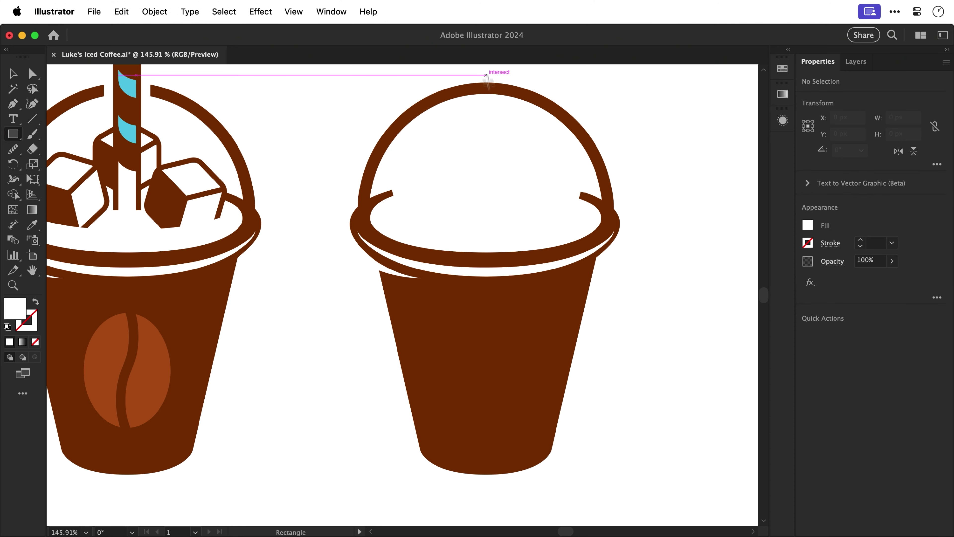
{"action": "left_click_drag", "start_coordinate": [486, 75], "coordinate": [627, 489]}
{"action": "key", "text": "v"}
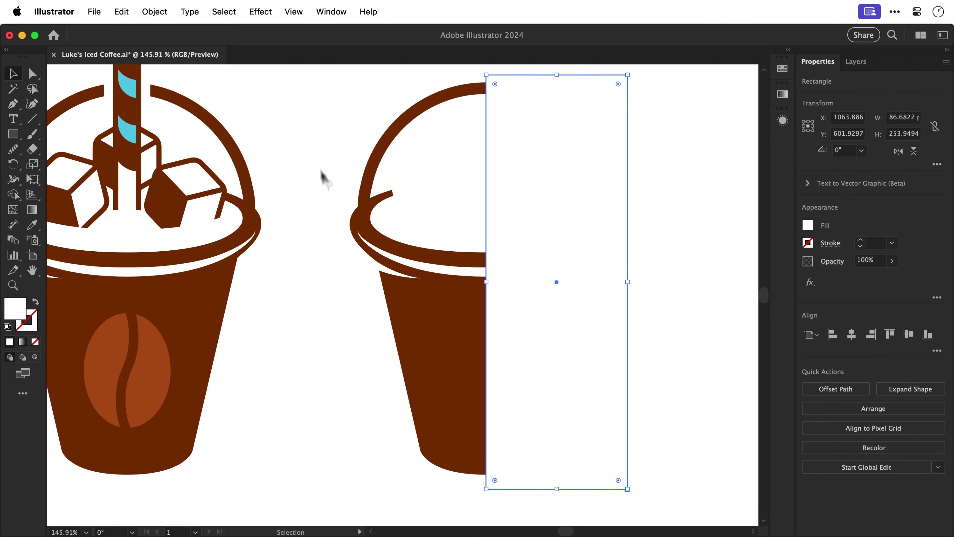
Try to subtract the rectangle from the cup with Minus Front
{"action": "left_click_drag", "start_coordinate": [312, 121], "coordinate": [694, 465]}
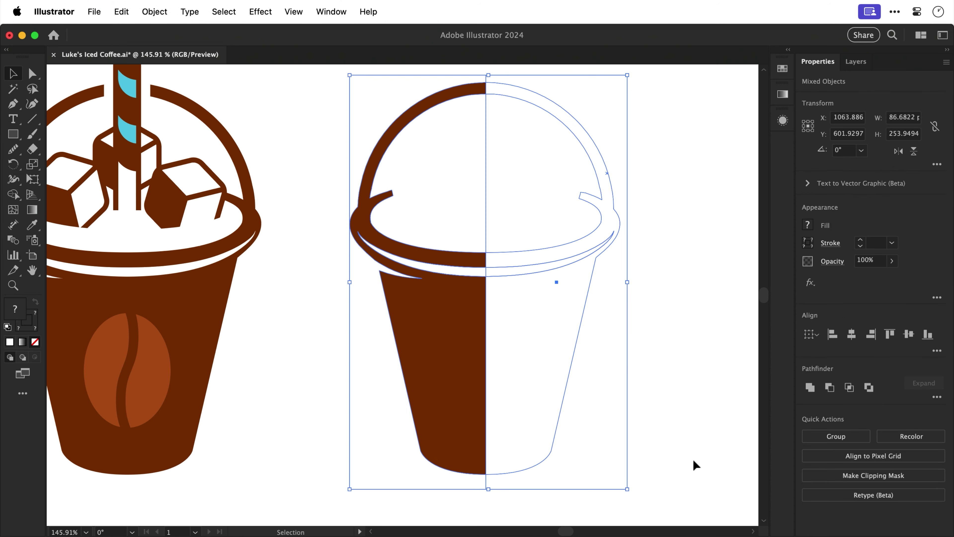
{"action": "left_click", "coordinate": [829, 389]}
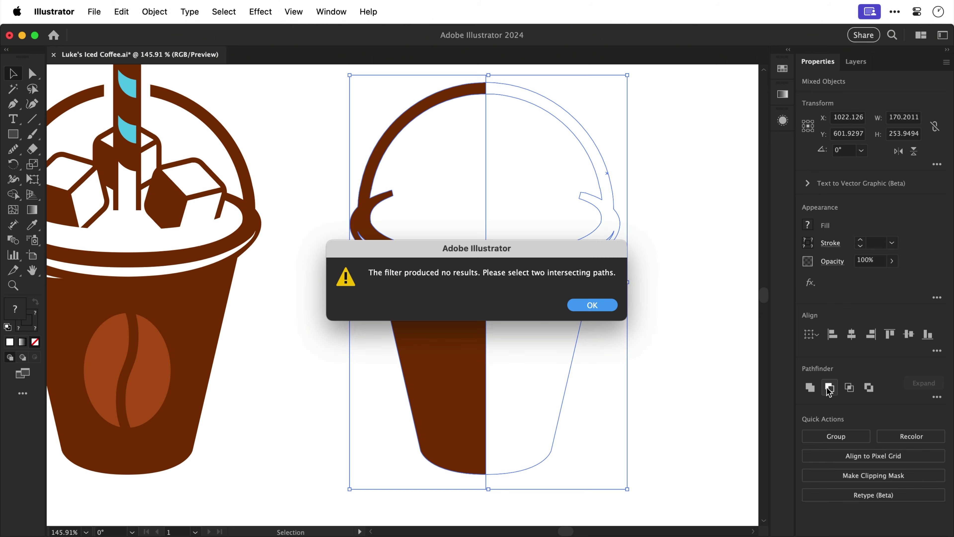
{"action": "left_click", "coordinate": [600, 304]}
Remove the rectangle and the cup's right half beneath it with the Shape Builder
{"action": "key", "text": "shift+m"}
{"action": "mouse_move", "coordinate": [654, 345]}
{"action": "left_mouse_down"}
{"action": "mouse_move", "coordinate": [590, 314]}
{"action": "mouse_move", "coordinate": [543, 137]}
{"action": "left_mouse_up"}
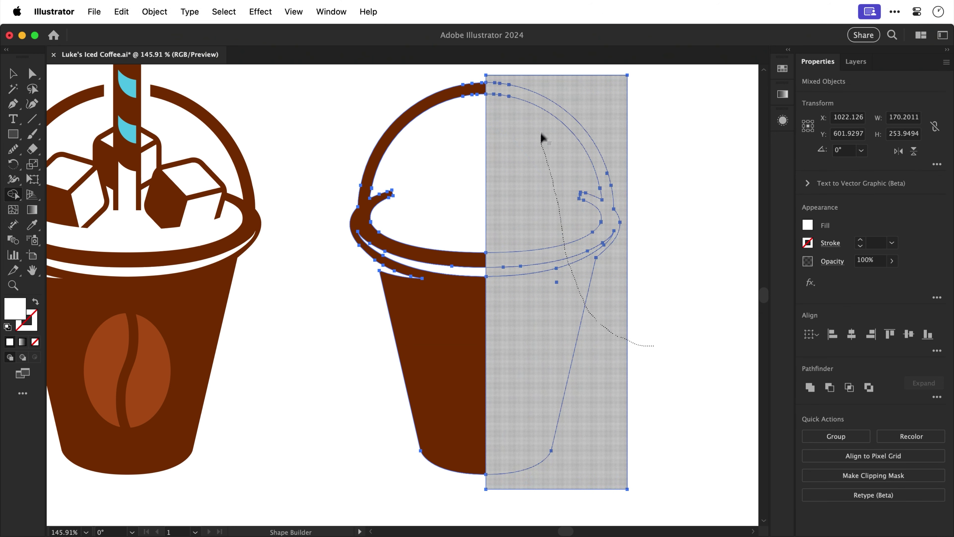
{"action": "left_click_drag", "start_coordinate": [536, 447], "coordinate": [538, 449]}
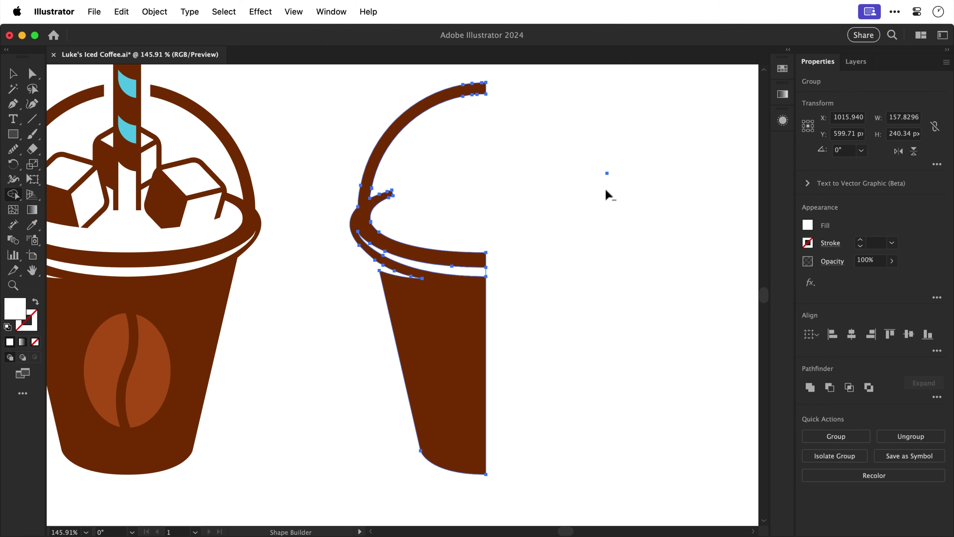
{"action": "key", "text": "v"}
{"action": "left_click", "coordinate": [591, 145]}
Reflect a copy of the left half across the vertical centre line to complete the cup
{"action": "left_click", "coordinate": [473, 266]}
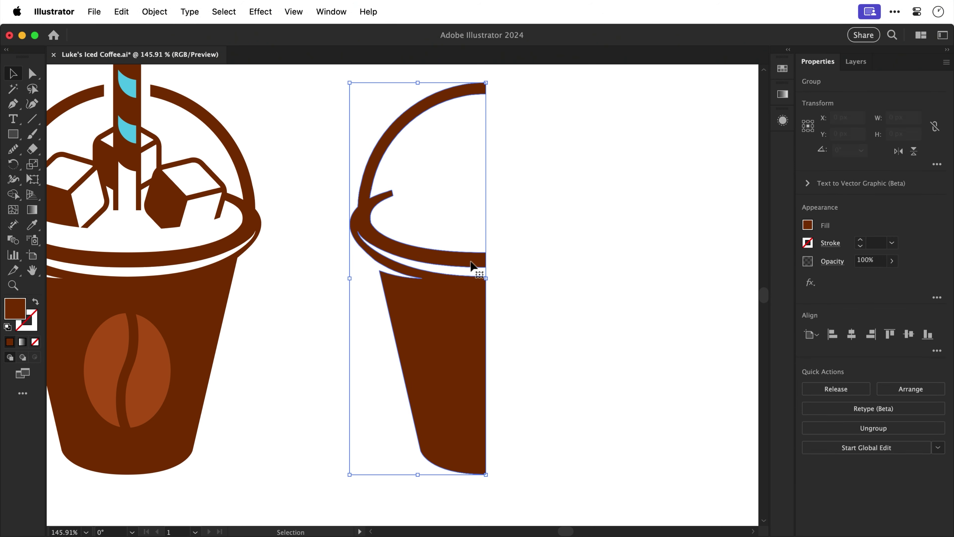
{"action": "key", "text": "o"}
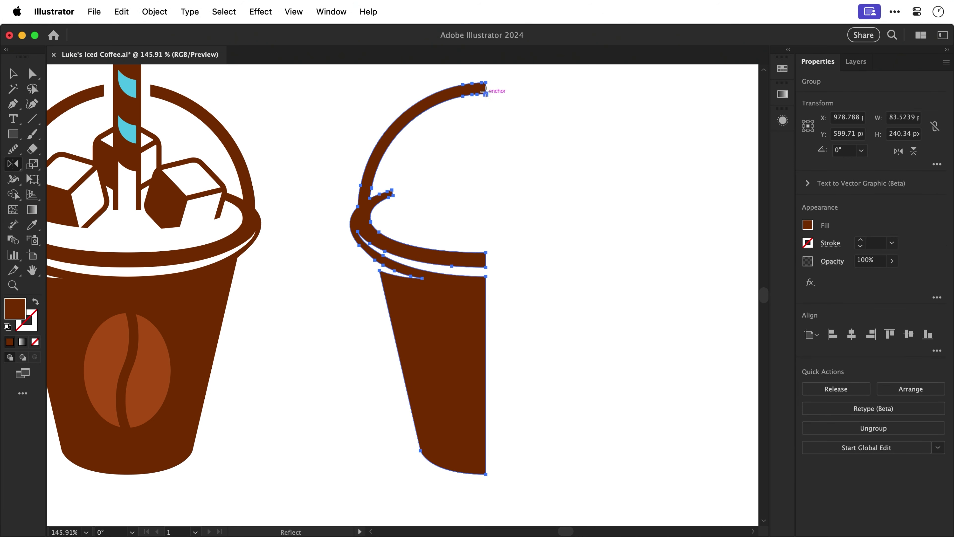
{"action": "left_click", "coordinate": [485, 91], "text": "alt"}
{"action": "left_click", "coordinate": [412, 410]}
{"action": "key", "text": "v"}
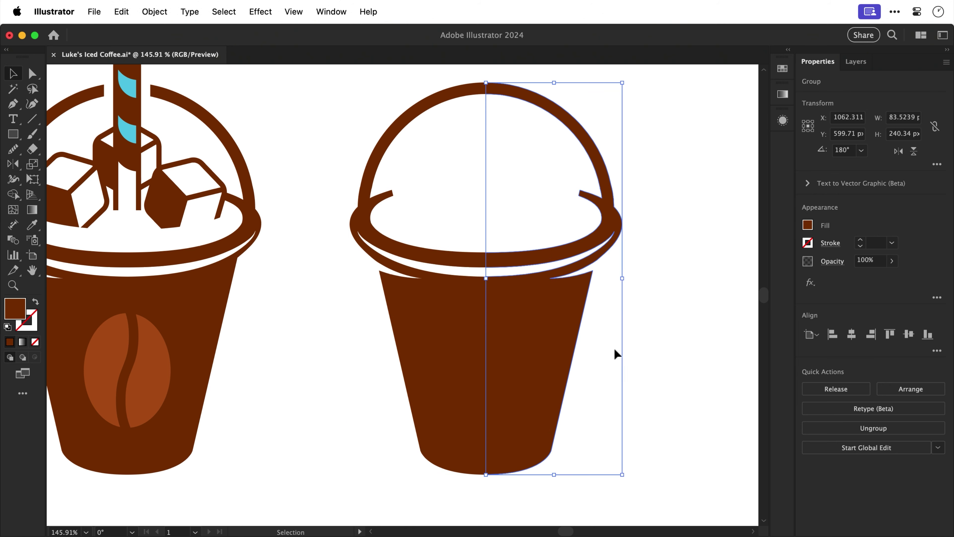
{"action": "left_click", "coordinate": [664, 318]}
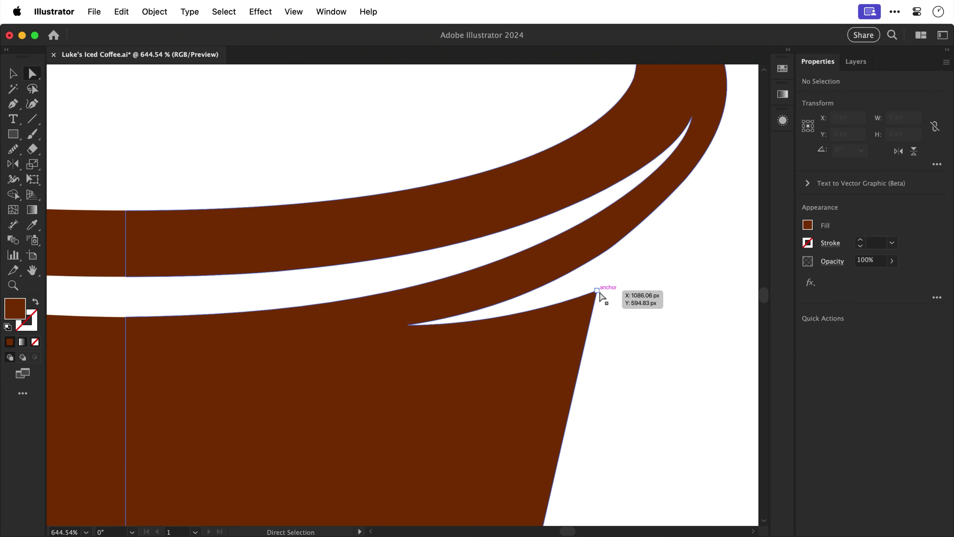
Move the upper-right corner anchor of the cup body up into the lid rim to close the wedge there
{"action": "key", "text": "ctrl+y"}
{"action": "left_click_drag", "start_coordinate": [599, 293], "coordinate": [609, 241]}
{"action": "key", "text": "ctrl+y"}
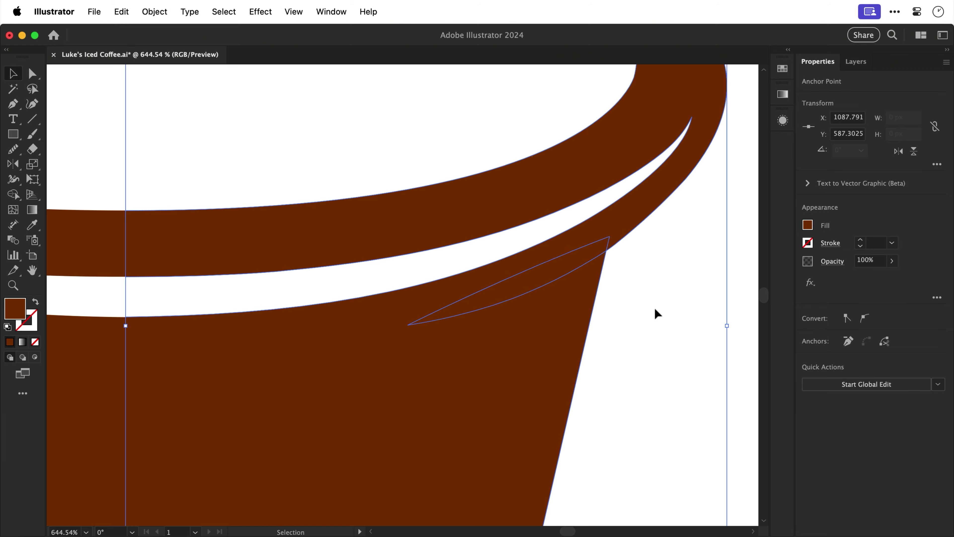
{"action": "left_click", "coordinate": [657, 312]}
Duplicate the original cup with its lid, straw and ice cubes, without the bean, to the right of the rebuilt cup
{"action": "key", "text": "ctrl+minus"}
{"action": "key", "text": "ctrl+minus"}
{"action": "key", "text": "ctrl+minus"}
{"action": "key", "text": "ctrl+minus"}
{"action": "key", "text": "ctrl+minus"}
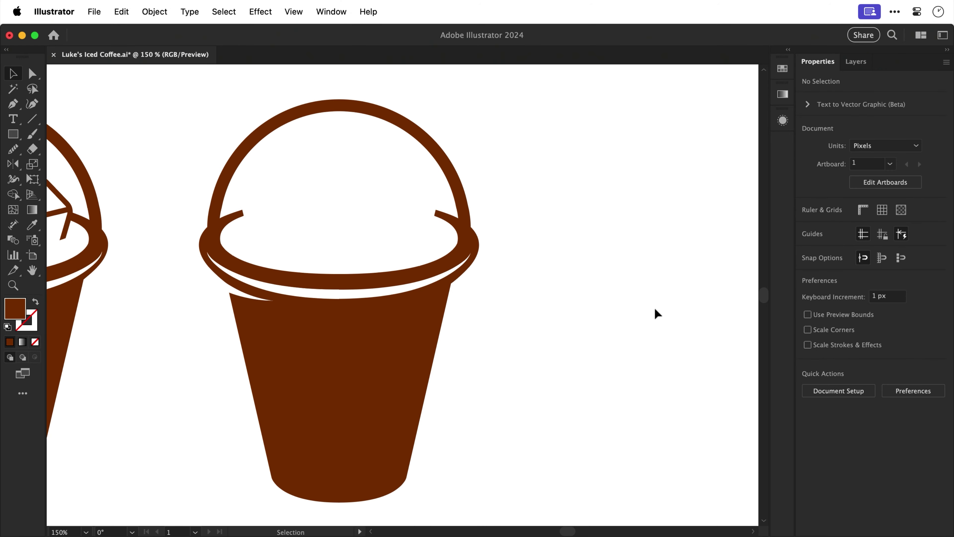
{"action": "scroll", "coordinate": [657, 312], "scroll_direction": "left", "scroll_amount": 4}
{"action": "key", "text": "a"}
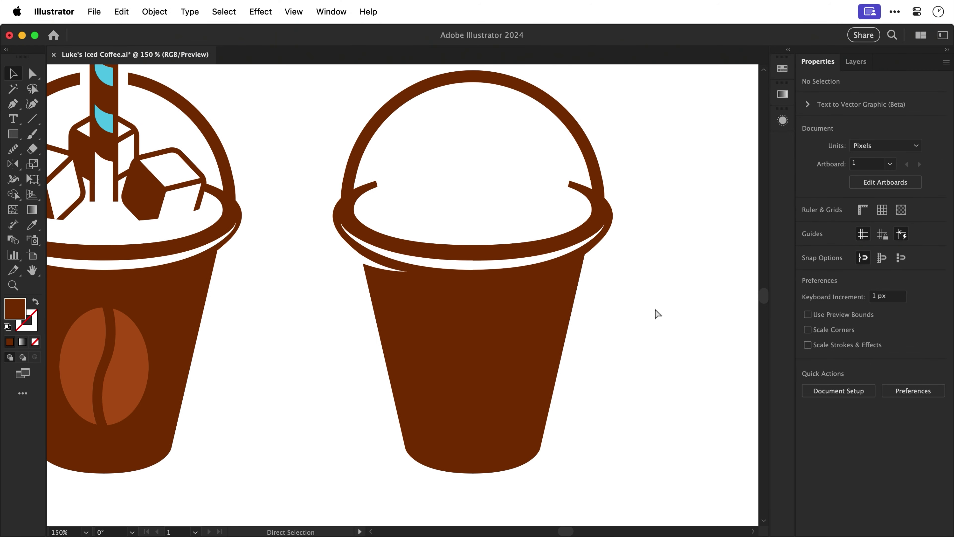
{"action": "key", "text": "ctrl+minus"}
{"action": "left_click_drag", "start_coordinate": [186, 251], "coordinate": [653, 251]}
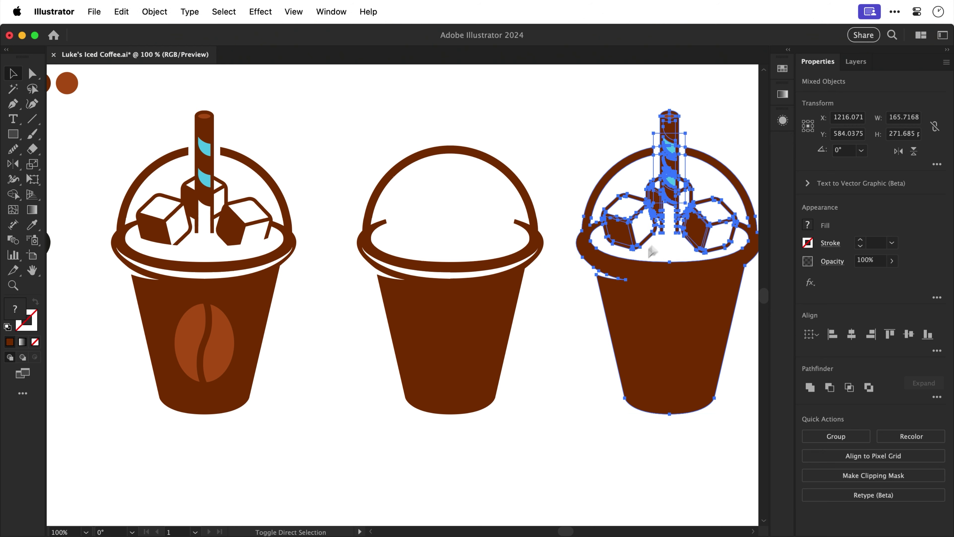
{"action": "key", "text": "ctrl+shift+a"}
Delete the cup body and lid shapes from the duplicate, keeping only the straw and ice cubes
{"action": "left_click", "coordinate": [665, 344]}
{"action": "key", "text": "Delete"}
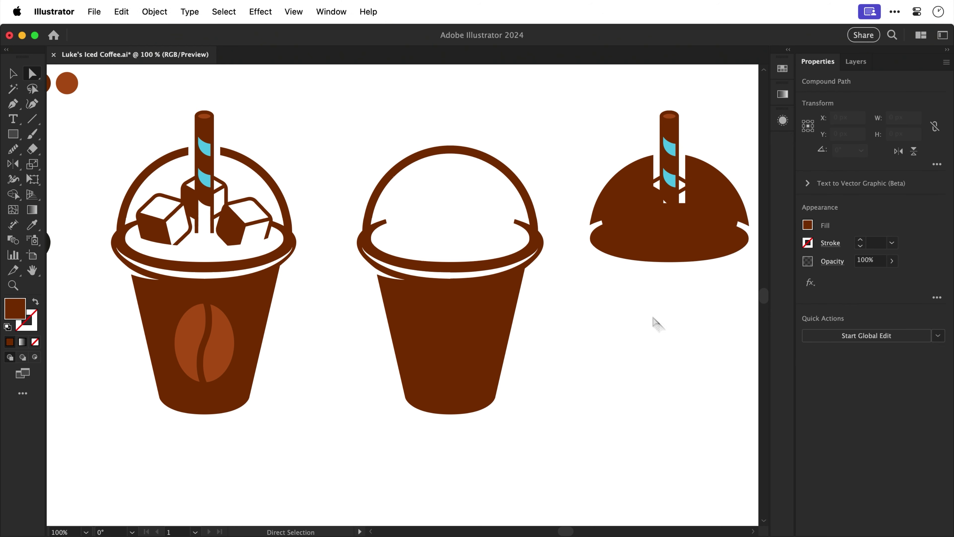
{"action": "key", "text": "v"}
{"action": "key", "text": "Delete"}
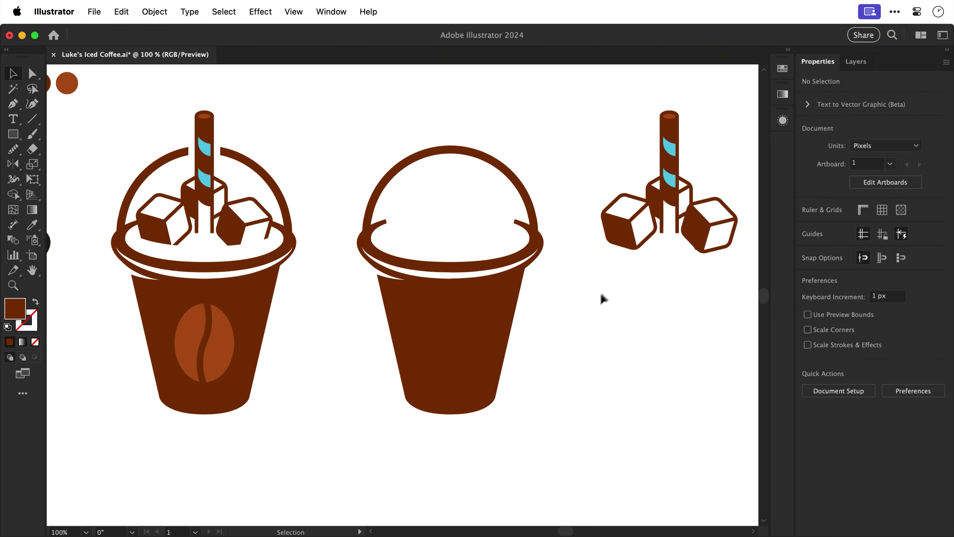
Place the straw and ice cubes on the rebuilt cup, bringing the white rectangle behind the straw in front of the lid
{"action": "left_click_drag", "start_coordinate": [683, 152], "coordinate": [730, 90]}
{"action": "left_click_drag", "start_coordinate": [702, 230], "coordinate": [482, 229]}
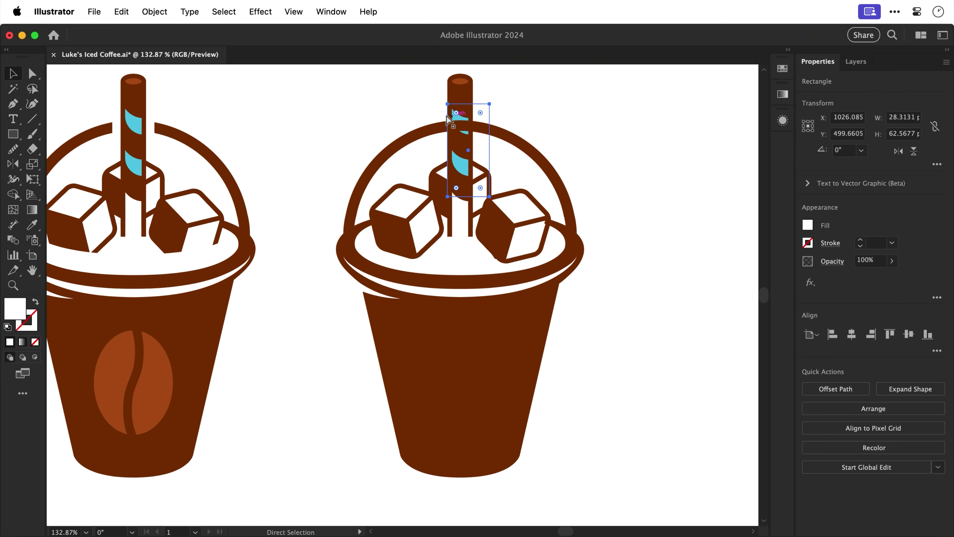
{"action": "key", "text": "super+shift+bracketright"}
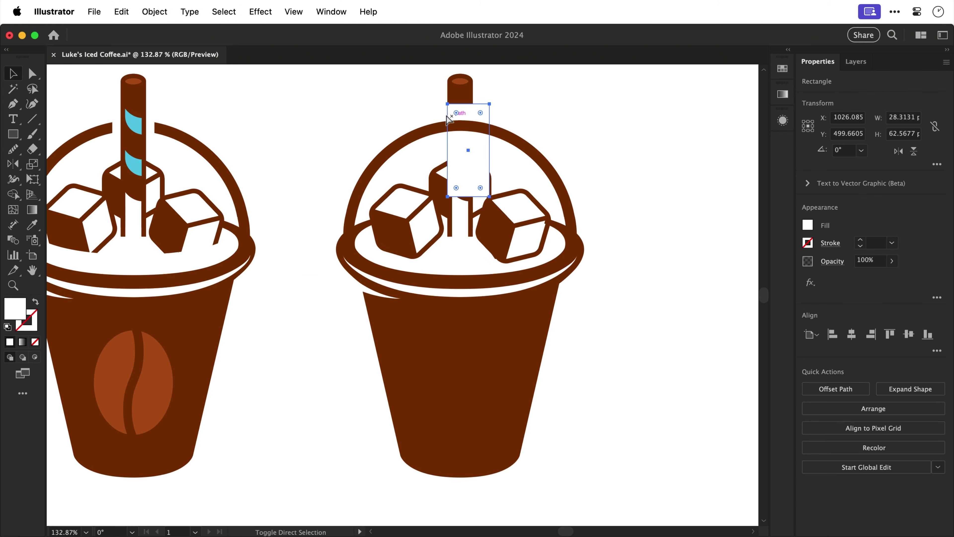
{"action": "left_click", "coordinate": [455, 86]}
Align all parts of the rebuilt cup to their horizontal centres
{"action": "left_click_drag", "start_coordinate": [340, 102], "coordinate": [596, 481]}
{"action": "left_click", "coordinate": [850, 334]}
{"action": "left_click", "coordinate": [662, 202]}
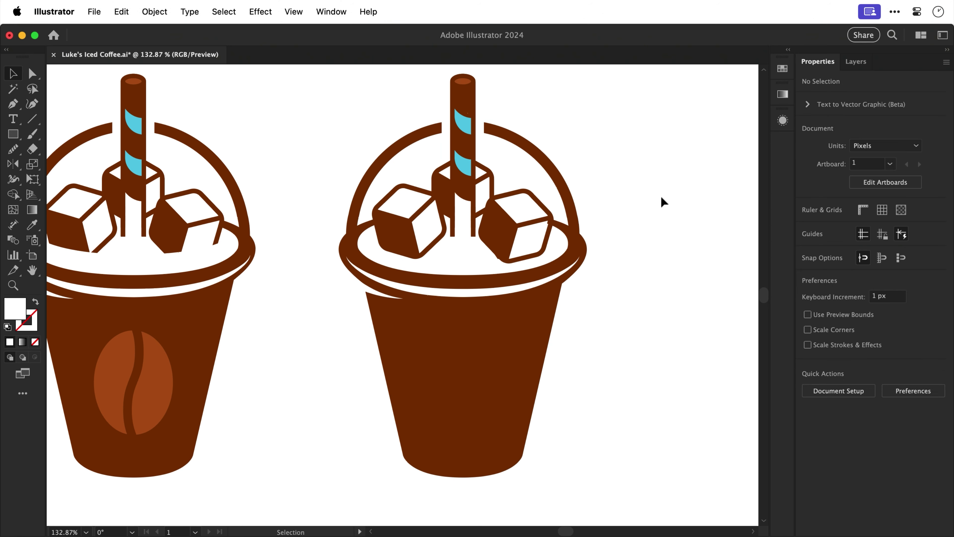
Copy the coffee bean from the original onto the rebuilt cup and centre all its parts horizontally
{"action": "key", "text": "super+1"}
{"action": "left_click_drag", "start_coordinate": [192, 369], "coordinate": [435, 373]}
{"action": "key", "text": "v"}
{"action": "left_click_drag", "start_coordinate": [327, 117], "coordinate": [563, 476]}
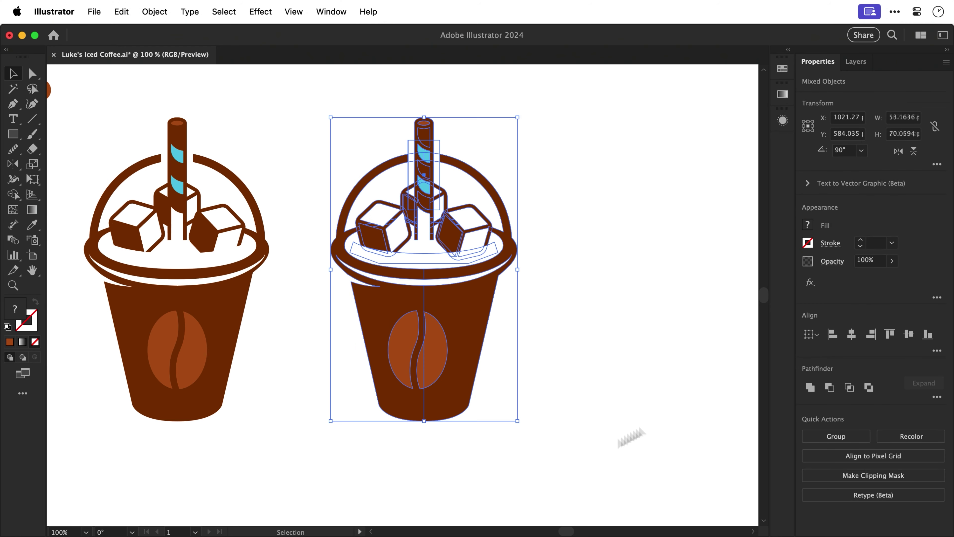
{"action": "left_click", "coordinate": [850, 334]}
{"action": "left_click", "coordinate": [648, 260]}
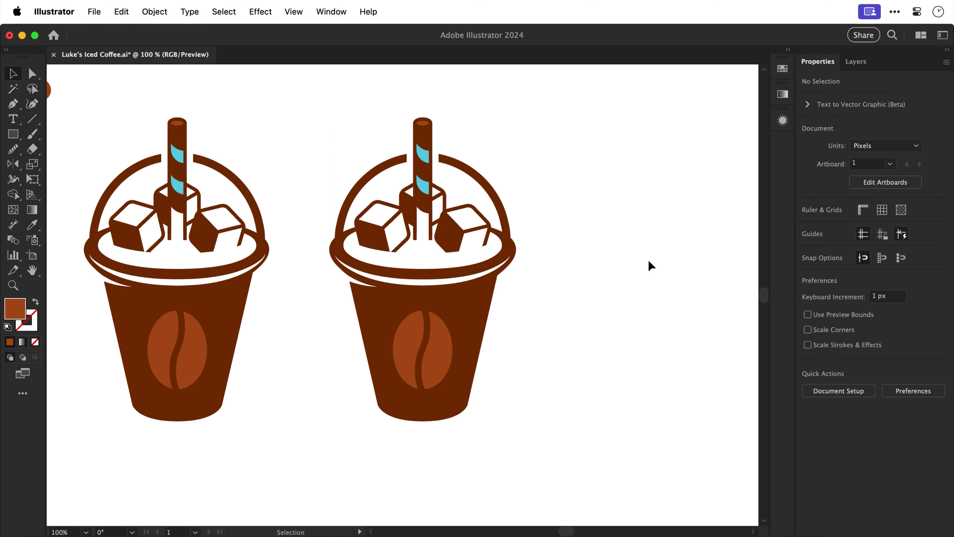
Nudge the straw, ice cubes and white curved shape of the rebuilt cup down 4 px
{"action": "left_click", "coordinate": [384, 268], "text": "shift"}
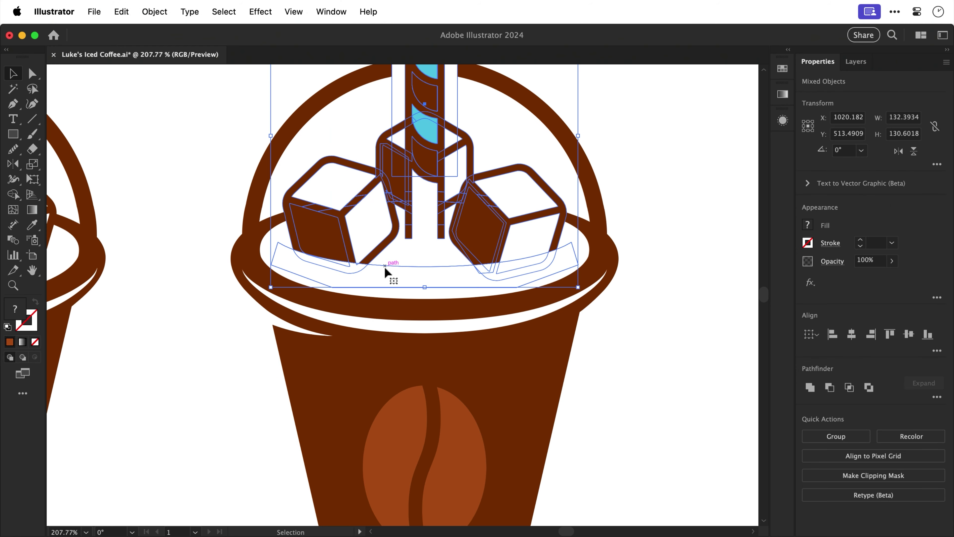
{"action": "key", "text": "Down"}
{"action": "key", "text": "Down"}
{"action": "key", "text": "Down"}
{"action": "key", "text": "Down"}
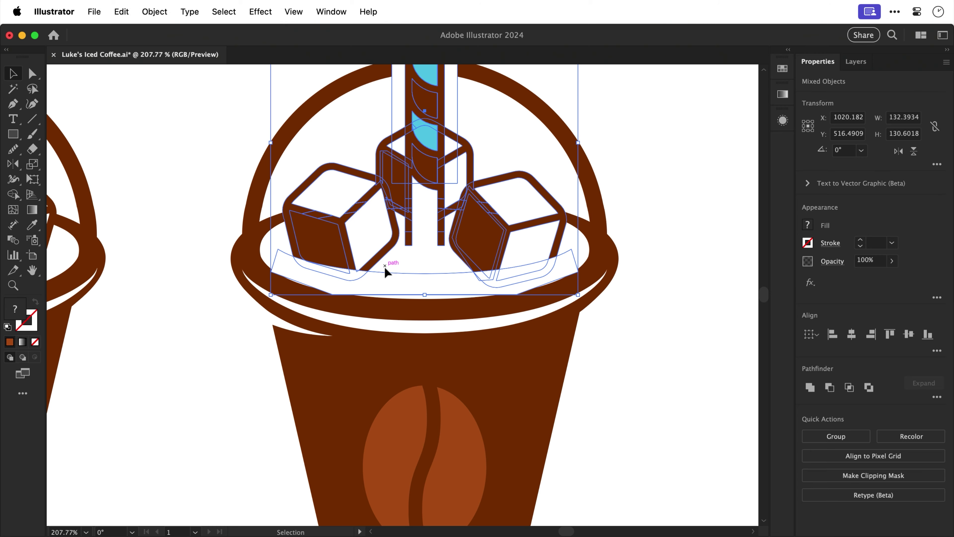
{"action": "left_click", "coordinate": [654, 270]}
Pull the two lower-left anchor points of the white curved shape inward so it clears the lid rim
{"action": "key", "text": "z"}
{"action": "left_click_drag", "start_coordinate": [371, 297], "coordinate": [496, 318]}
{"action": "key", "text": "a"}
{"action": "key", "text": "ctrl+y"}
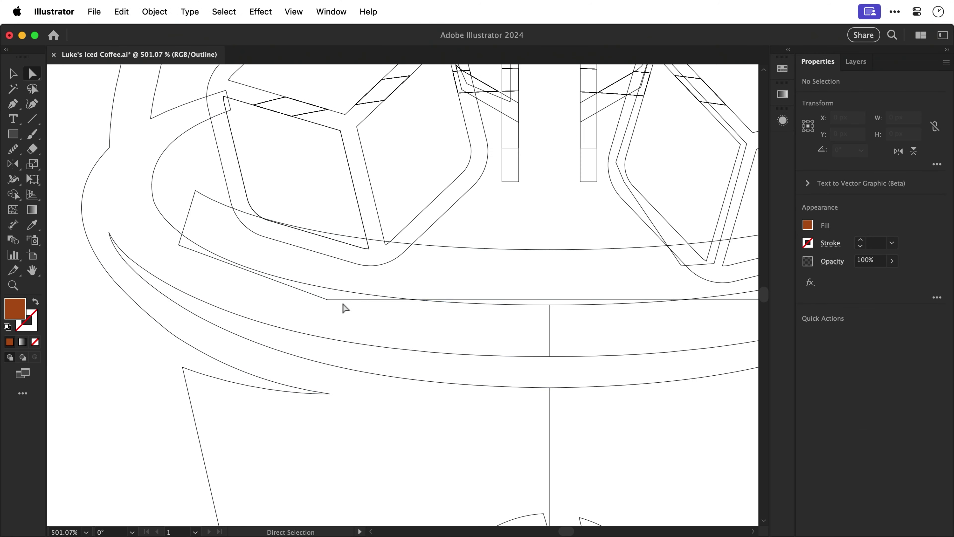
{"action": "key", "text": "ctrl+y"}
{"action": "left_click", "coordinate": [335, 302]}
{"action": "left_click_drag", "start_coordinate": [334, 303], "coordinate": [331, 278]}
{"action": "left_click_drag", "start_coordinate": [179, 244], "coordinate": [203, 233]}
Pull the two lower-right anchor points of the white curved shape inward, clear of the rim
{"action": "scroll", "coordinate": [204, 234], "scroll_direction": "right", "scroll_amount": 10}
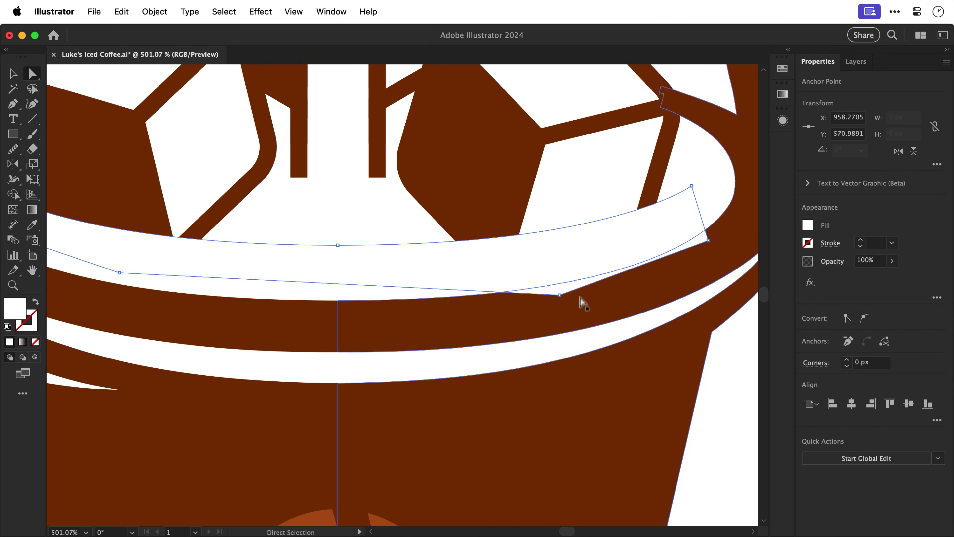
{"action": "left_click_drag", "start_coordinate": [558, 295], "coordinate": [515, 287]}
{"action": "left_click_drag", "start_coordinate": [709, 241], "coordinate": [692, 237]}
{"action": "key", "text": "v"}
{"action": "key", "text": "ctrl+shift+a"}
Duplicate the whole rebuilt iced coffee cup about 210 px to its left
{"action": "key", "text": "ctrl+1"}
{"action": "left_click_drag", "start_coordinate": [274, 121], "coordinate": [521, 455]}
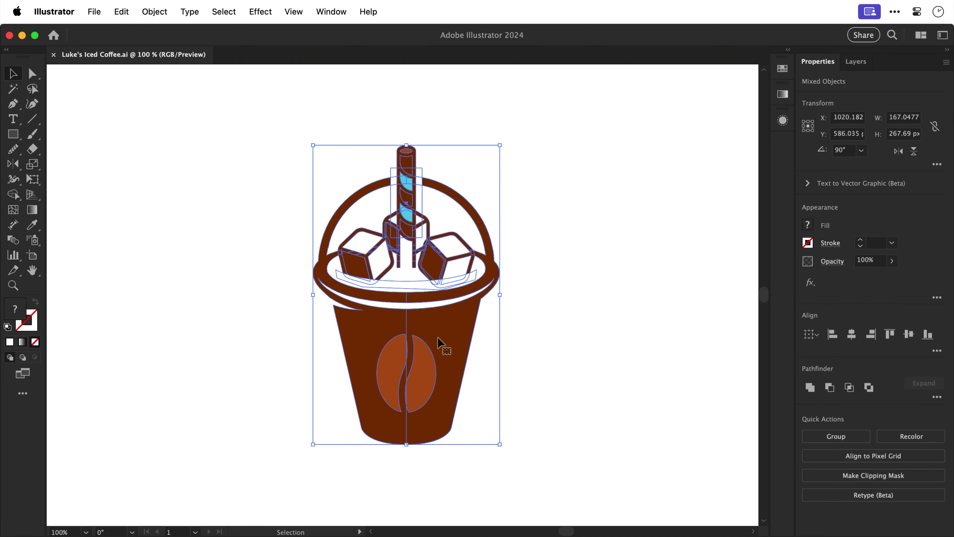
{"action": "left_click_drag", "start_coordinate": [441, 345], "coordinate": [203, 342]}
{"action": "scroll", "coordinate": [391, 248], "scroll_direction": "up", "scroll_amount": 5}
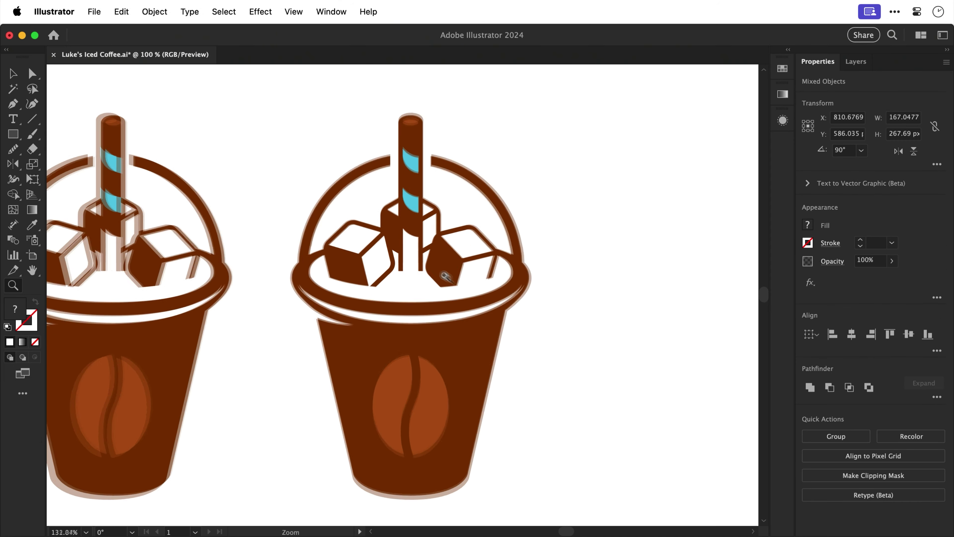
Clear the white curved shape's overlapping regions below the ice cubes and straw of the cup copy with the Shape Builder tool
{"action": "mouse_move", "coordinate": [239, 106]}
{"action": "left_mouse_down"}
{"action": "mouse_move", "coordinate": [590, 526]}
{"action": "mouse_move", "coordinate": [620, 492]}
{"action": "left_mouse_up"}
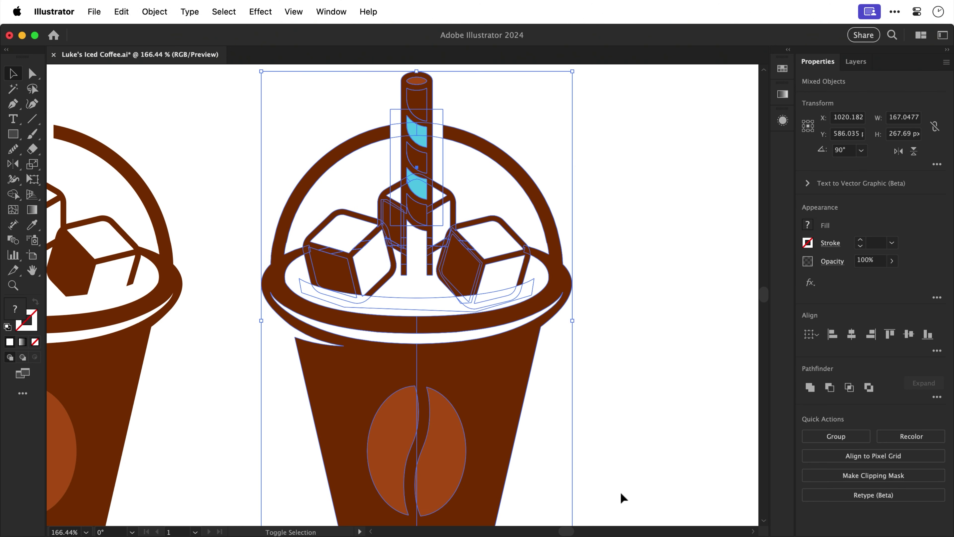
{"action": "key", "text": "shift+m"}
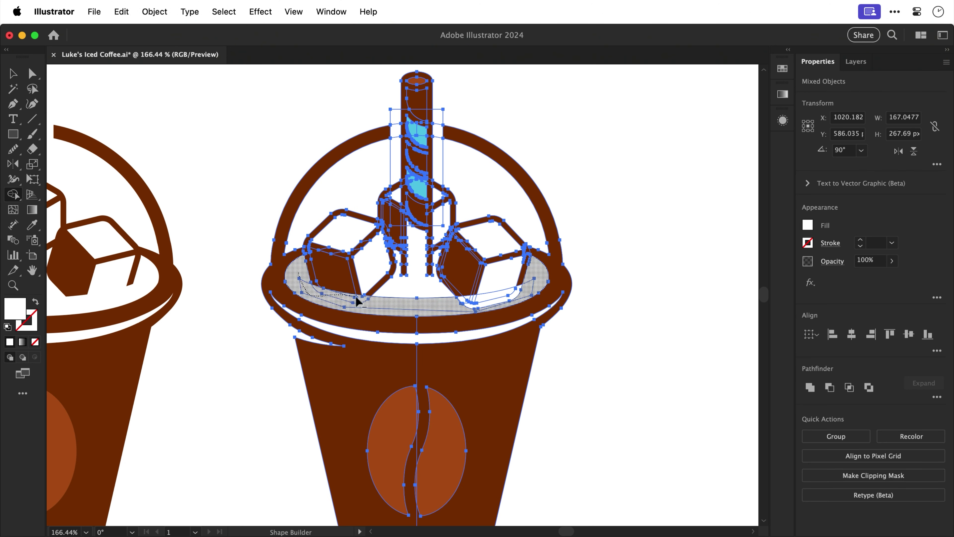
{"action": "left_click_drag", "start_coordinate": [384, 303], "coordinate": [411, 297]}
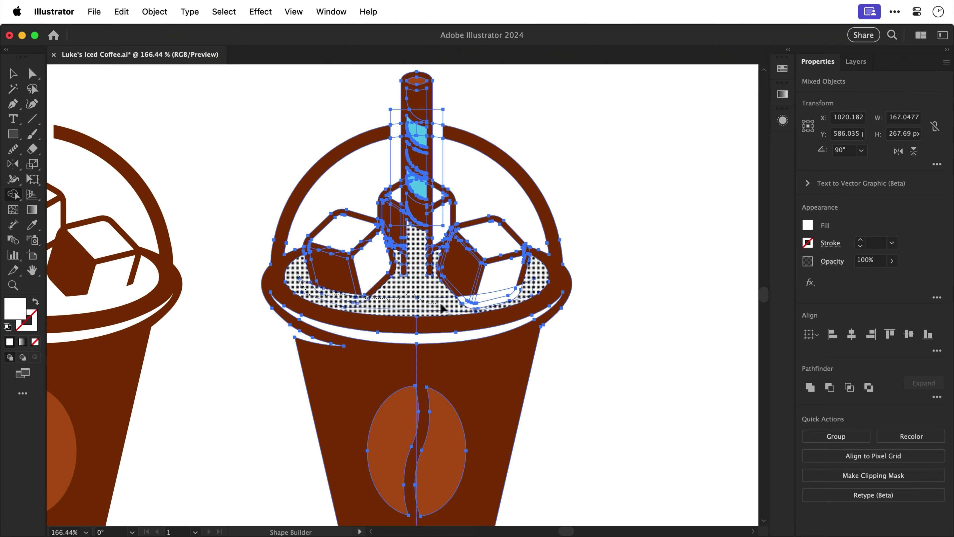
{"action": "left_click_drag", "start_coordinate": [517, 295], "coordinate": [522, 295]}
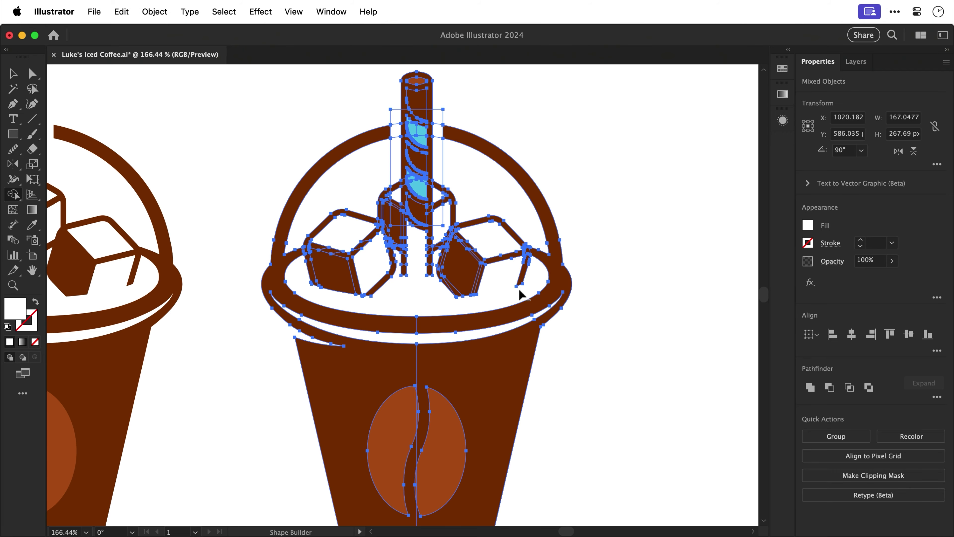
Clean up the small sliver at the lower corner of the left ice cube and deselect the artwork
{"action": "key", "text": "super+equal"}
{"action": "key", "text": "super+equal"}
{"action": "key", "text": "super+equal"}
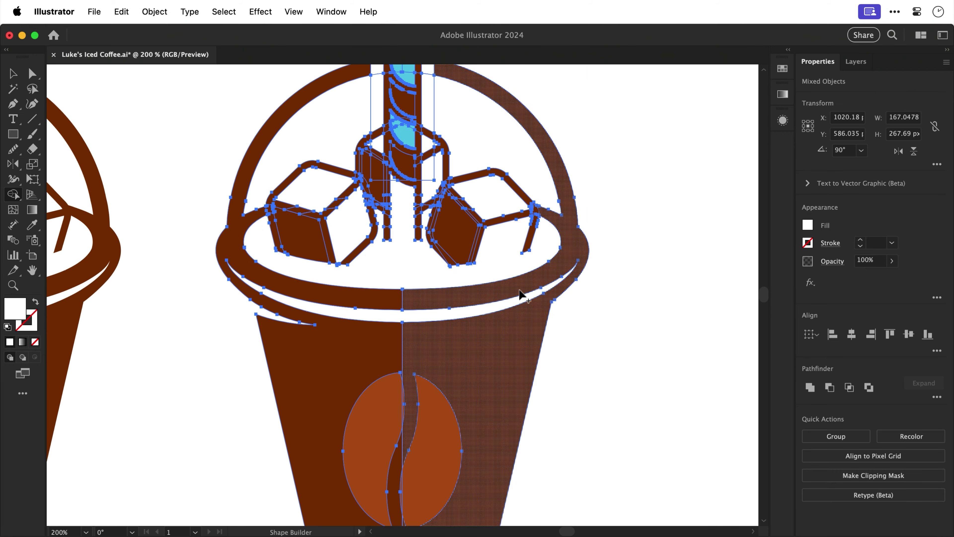
{"action": "scroll", "coordinate": [453, 218], "scroll_direction": "up", "scroll_amount": 5}
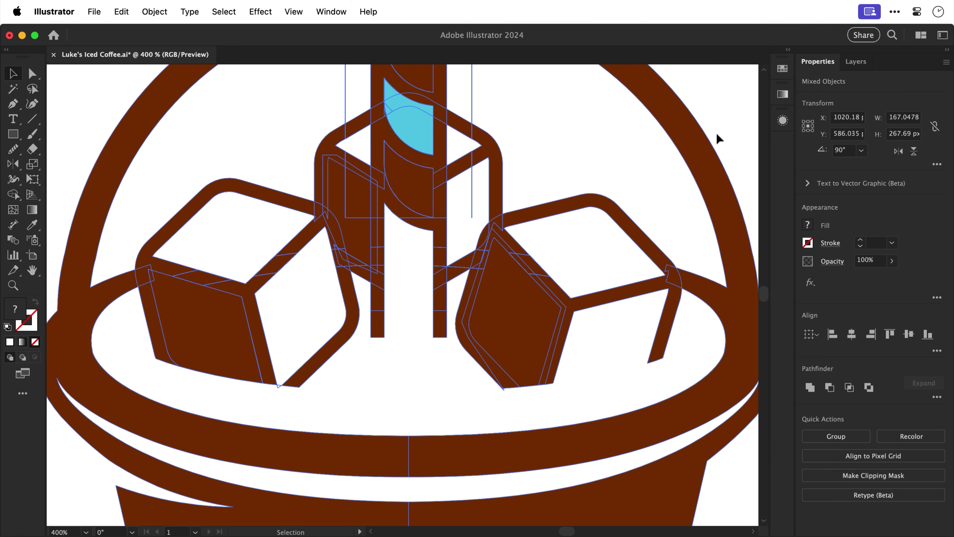
{"action": "left_click", "coordinate": [286, 392]}
{"action": "key", "text": "v"}
{"action": "left_click", "coordinate": [736, 132]}
{"action": "key", "text": "super+minus"}
{"action": "key", "text": "super+minus"}
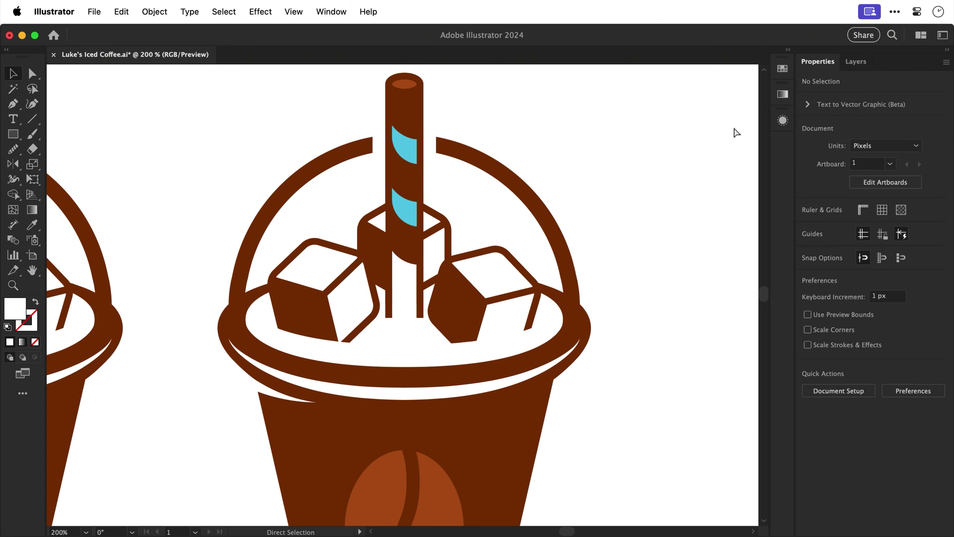
Convert the whole cup copy into a Live Paint group
{"action": "left_click_drag", "start_coordinate": [564, 406], "coordinate": [564, 407]}
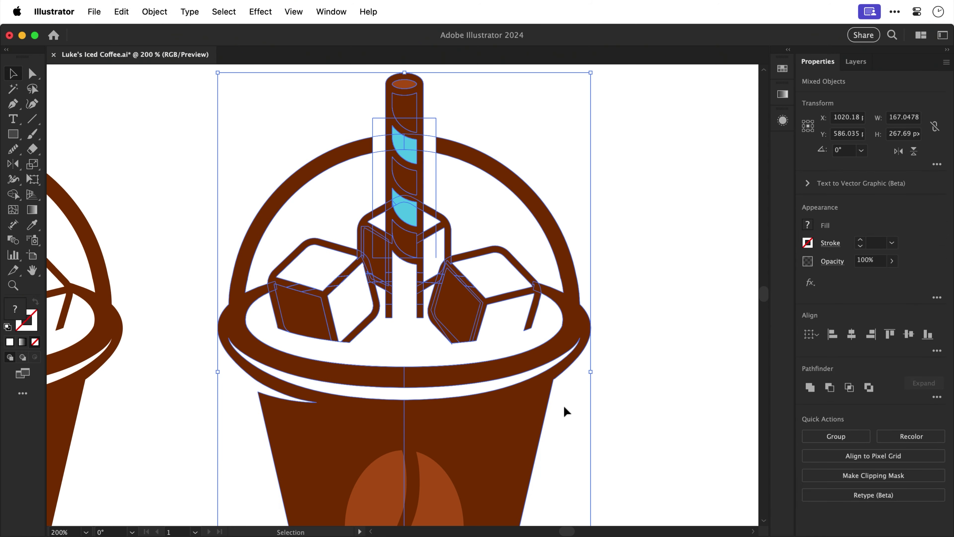
{"action": "key", "text": "k"}
{"action": "left_click", "coordinate": [391, 350]}
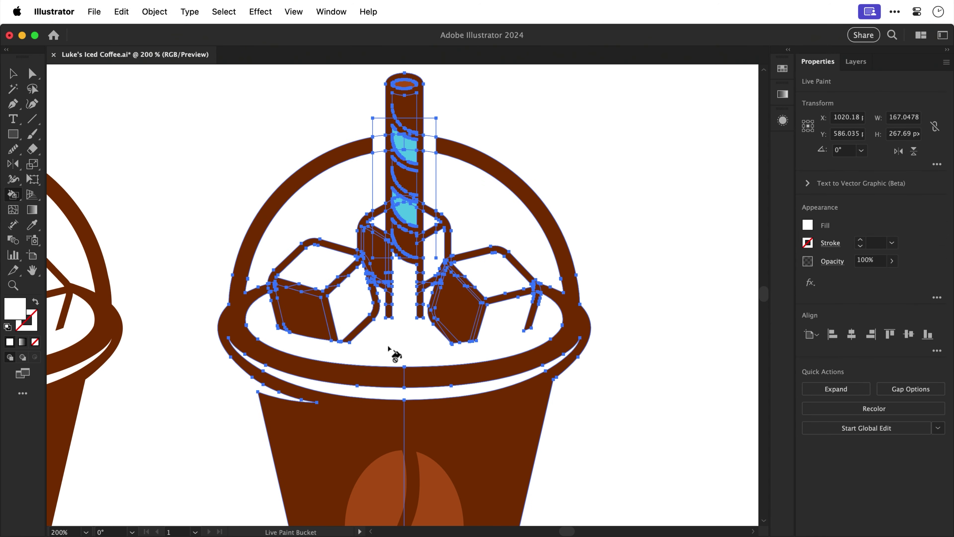
{"action": "key", "text": "super+minus"}
{"action": "key", "text": "super+minus"}
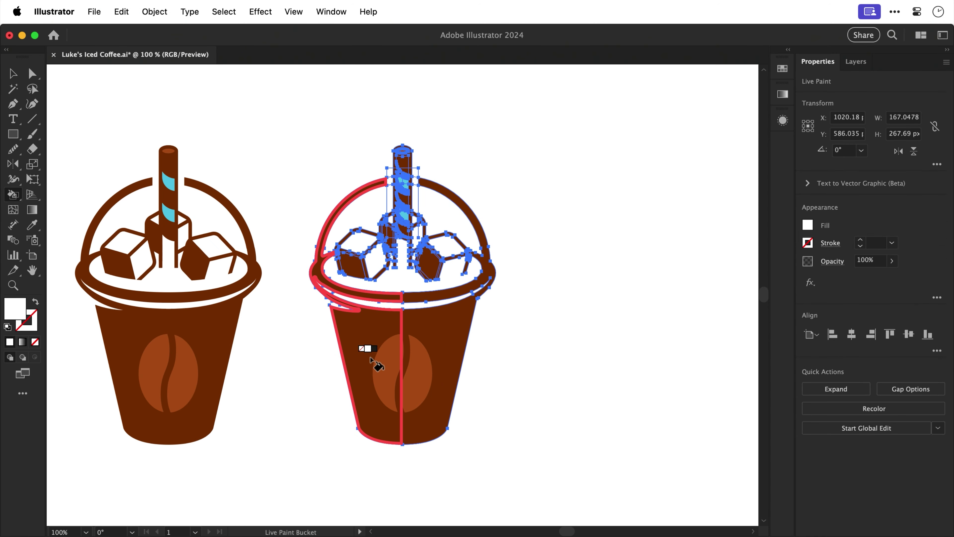
Sample the light orange palette circle and fill the drink surface around the ice cubes with it using Live Paint
{"action": "key", "text": "i"}
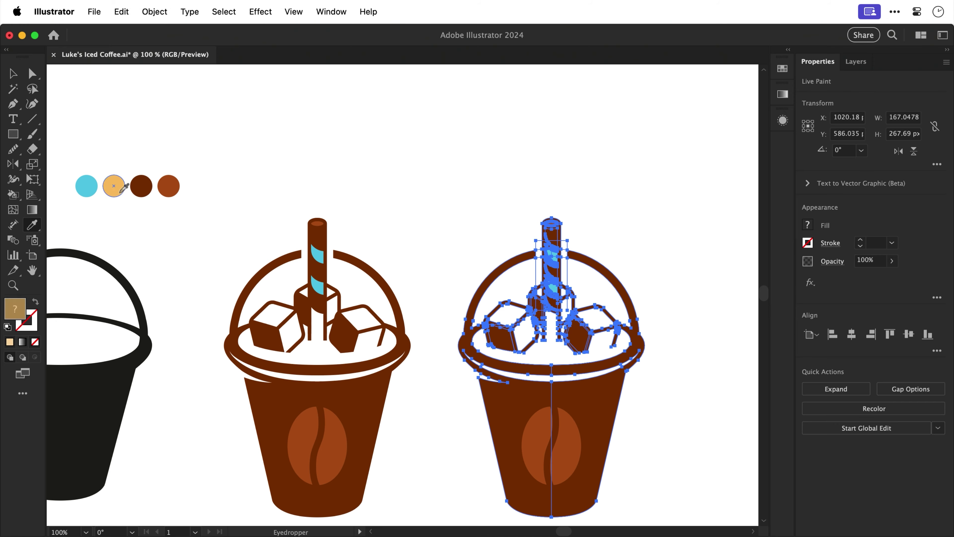
{"action": "left_click", "coordinate": [121, 191]}
{"action": "key", "text": "z"}
{"action": "left_click_drag", "start_coordinate": [522, 301], "coordinate": [635, 340]}
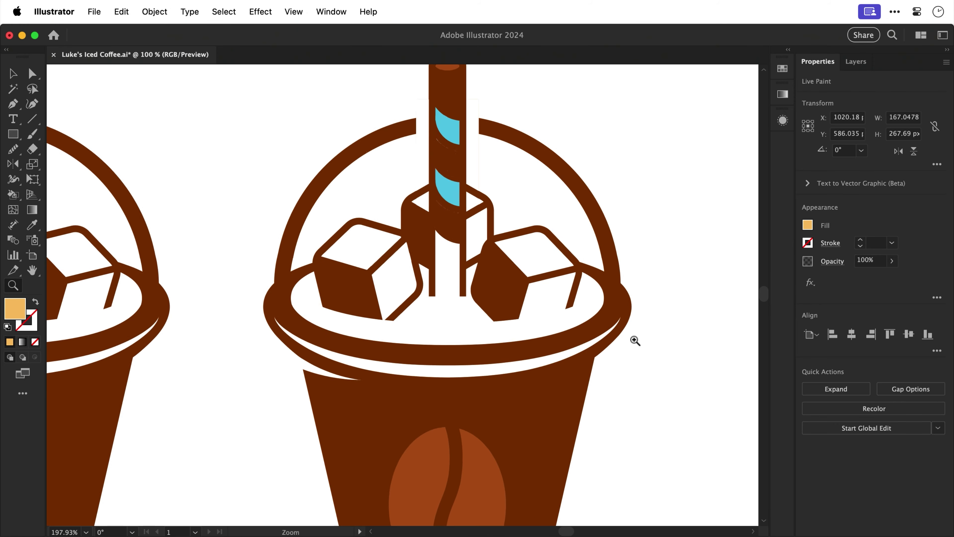
{"action": "key", "text": "k"}
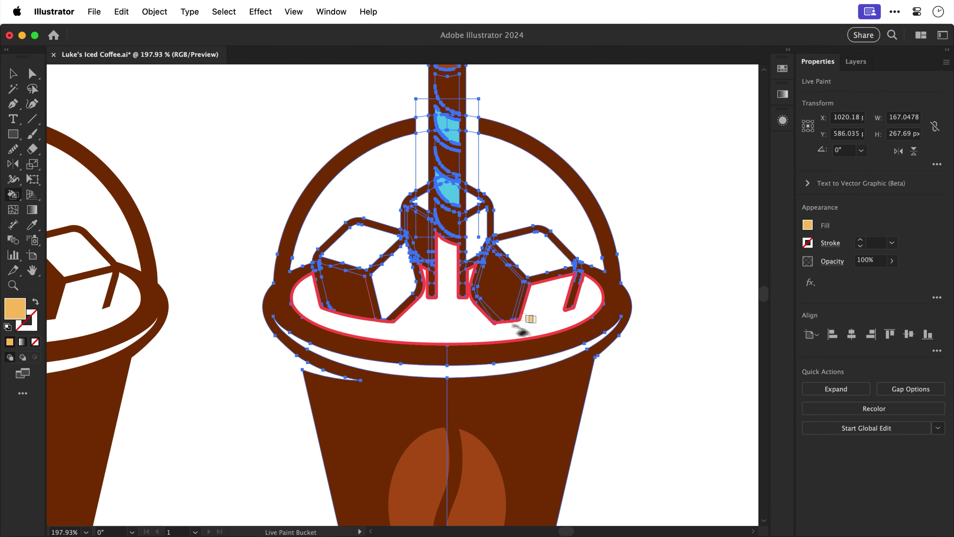
{"action": "left_click", "coordinate": [454, 328]}
Fill the white faces of all three ice cubes with the same light orange and deselect the cup
{"action": "left_click", "coordinate": [366, 245]}
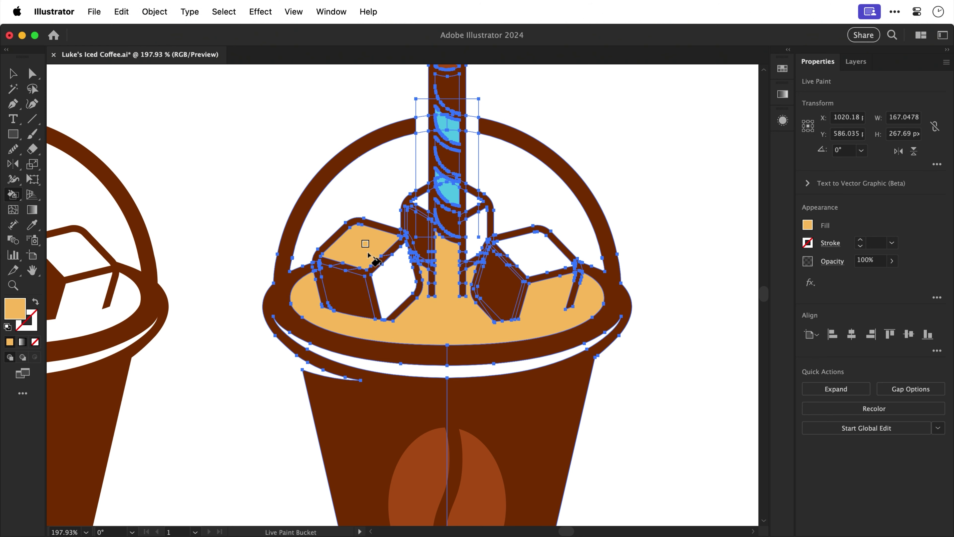
{"action": "left_click", "coordinate": [392, 278]}
{"action": "left_click", "coordinate": [423, 205]}
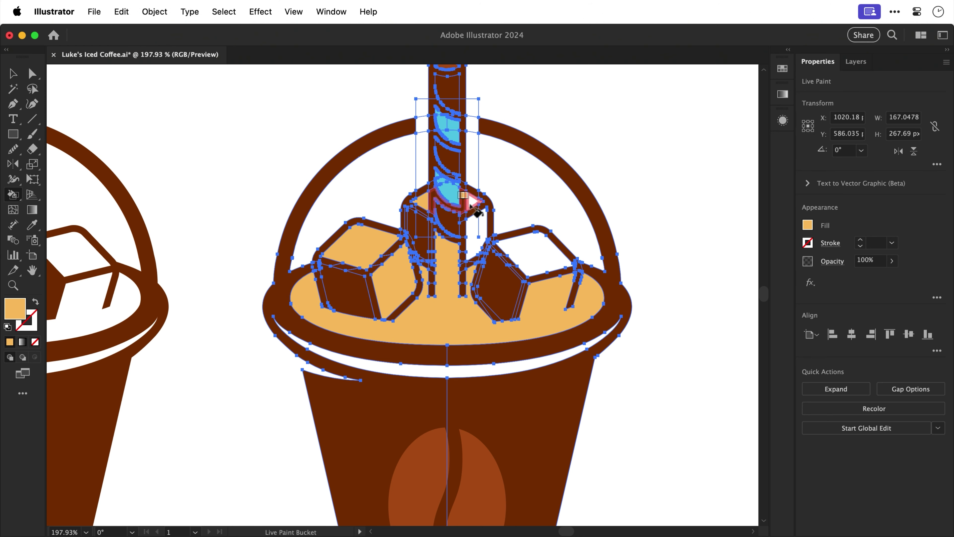
{"action": "left_click", "coordinate": [474, 204]}
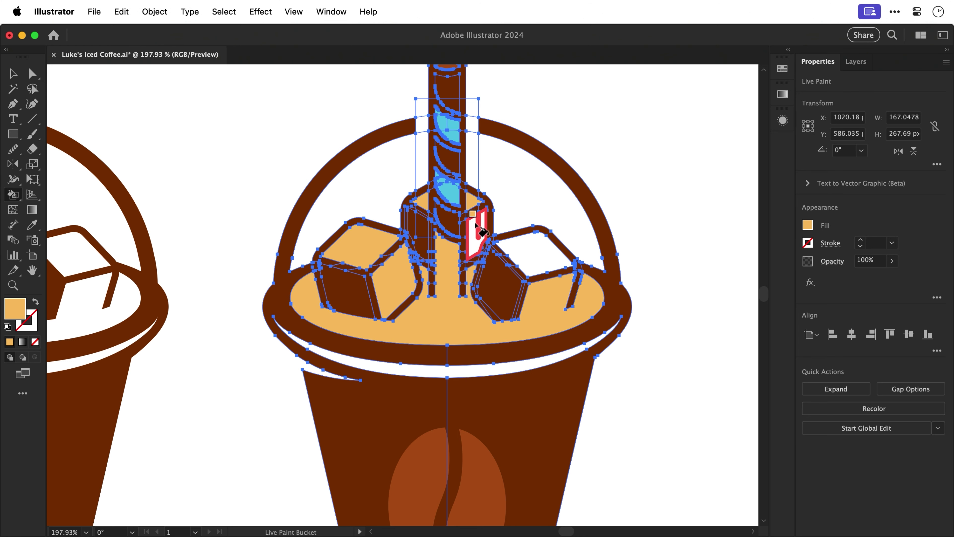
{"action": "left_click", "coordinate": [528, 251]}
{"action": "key", "text": "v"}
{"action": "left_click", "coordinate": [690, 175]}
Try to adjust the lower anchor points of the rectangle crossing the back ice cube's right face
{"action": "key", "text": "z"}
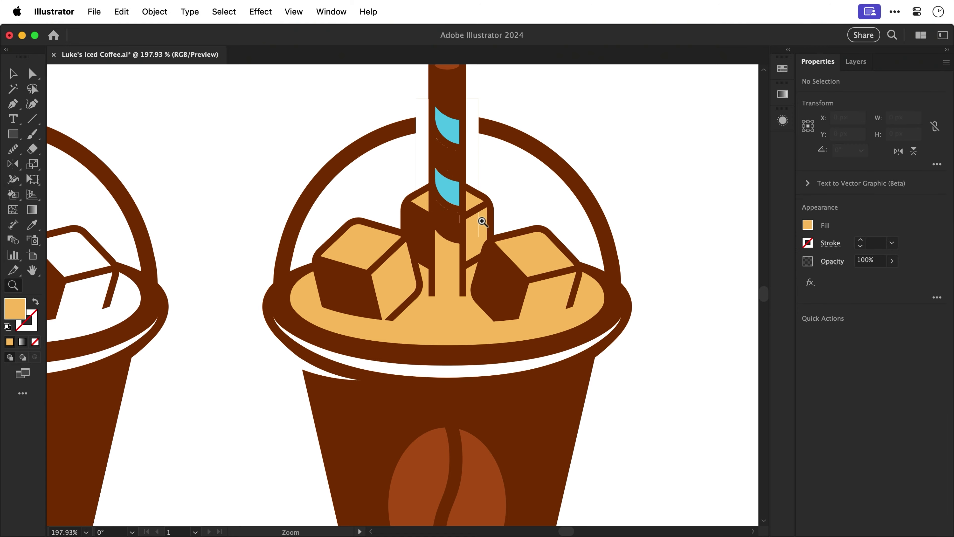
{"action": "left_click_drag", "start_coordinate": [482, 214], "coordinate": [784, 279]}
{"action": "key", "text": "a"}
{"action": "left_click_drag", "start_coordinate": [112, 125], "coordinate": [500, 258]}
{"action": "key", "text": "super+z"}
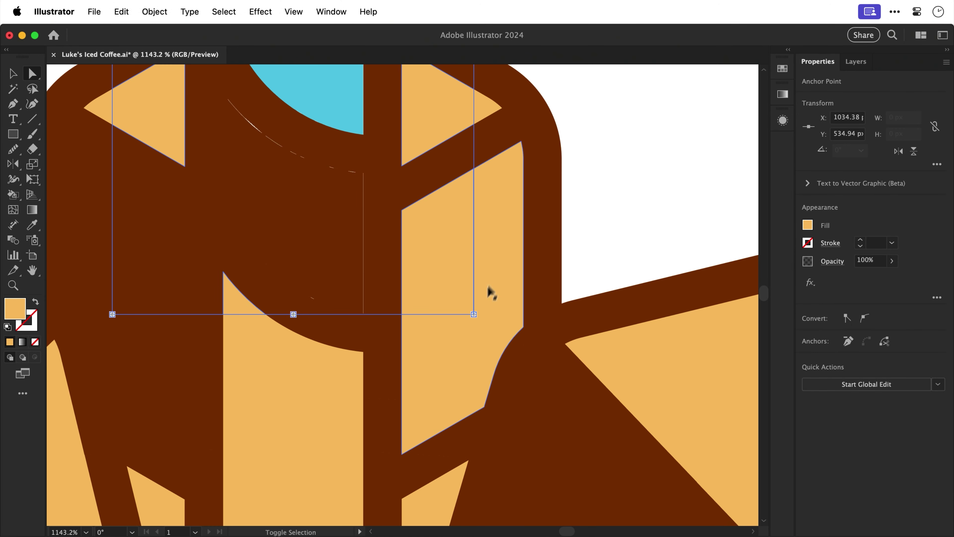
{"action": "left_click_drag", "start_coordinate": [472, 316], "coordinate": [472, 317]}
Expand and ungroup the painted cup and check the back ice cube's right face as a separate path in outline view
{"action": "key", "text": "super+minus"}
{"action": "key", "text": "super+minus"}
{"action": "key", "text": "super+y"}
{"action": "key", "text": "v"}
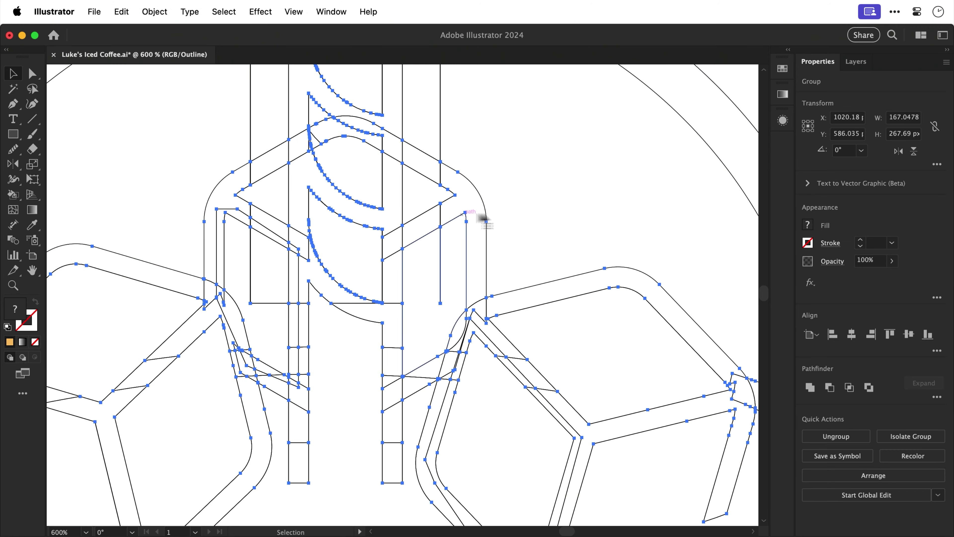
{"action": "key", "text": "super+shift+a"}
{"action": "left_click", "coordinate": [456, 295]}
{"action": "key", "text": "a"}
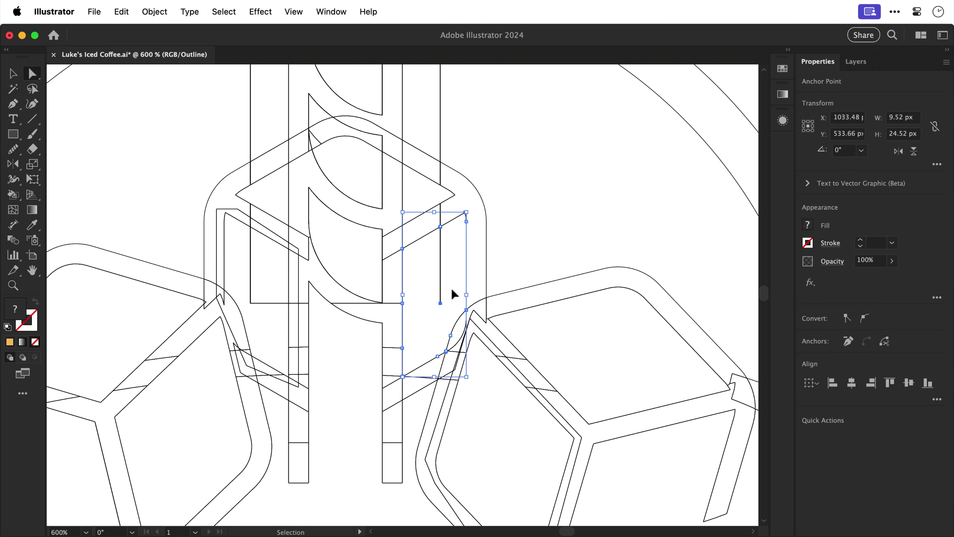
{"action": "key", "text": "super+y"}
{"action": "left_click", "coordinate": [453, 295]}
{"action": "key", "text": "super+shift+a"}
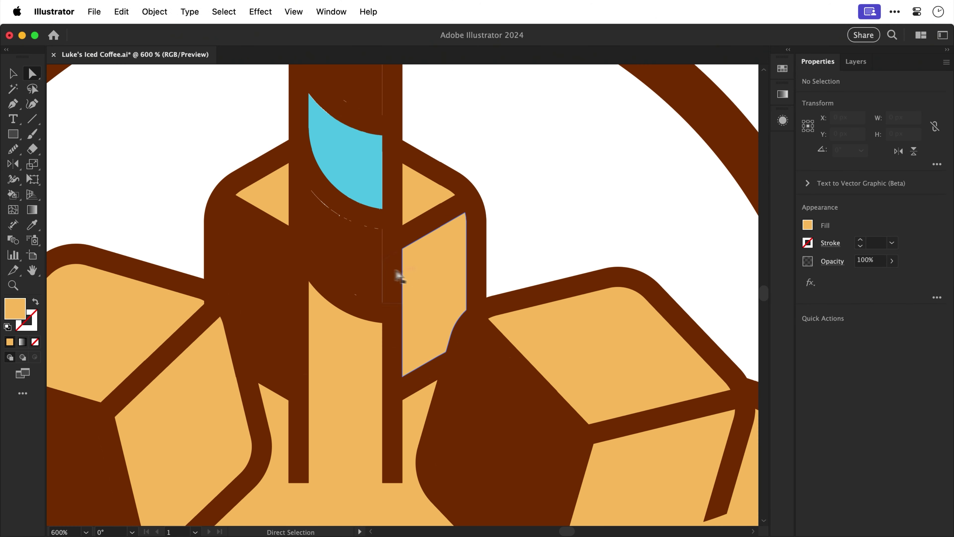
Draw a closed dark brown patch with the Pen tool over the straw seam above the upper blue stripe
{"action": "left_click", "coordinate": [383, 232]}
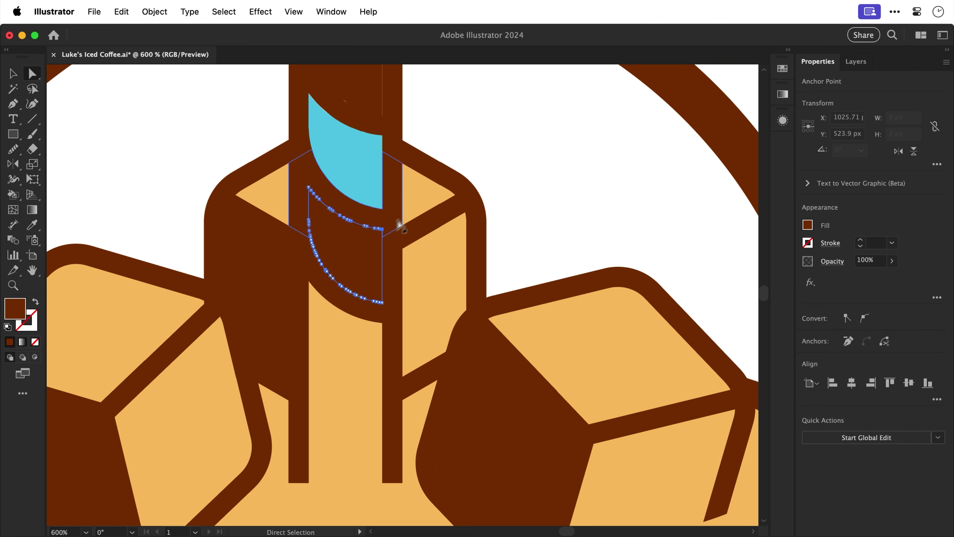
{"action": "key", "text": "s"}
{"action": "key", "text": "super+shift+a"}
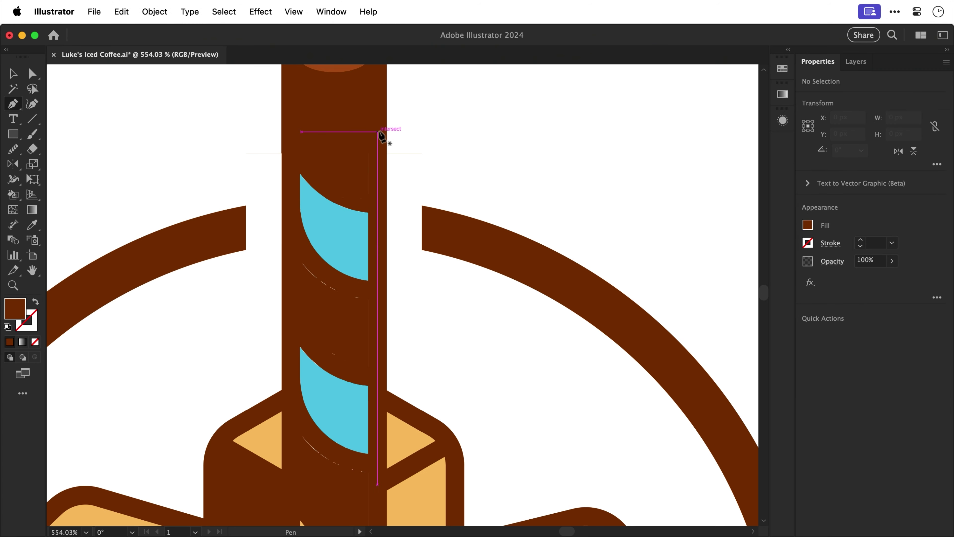
{"action": "left_click", "coordinate": [378, 127]}
{"action": "left_click", "coordinate": [381, 213]}
{"action": "left_click", "coordinate": [349, 198]}
{"action": "left_click", "coordinate": [344, 136]}
{"action": "left_click_drag", "start_coordinate": [377, 131], "coordinate": [377, 128]}
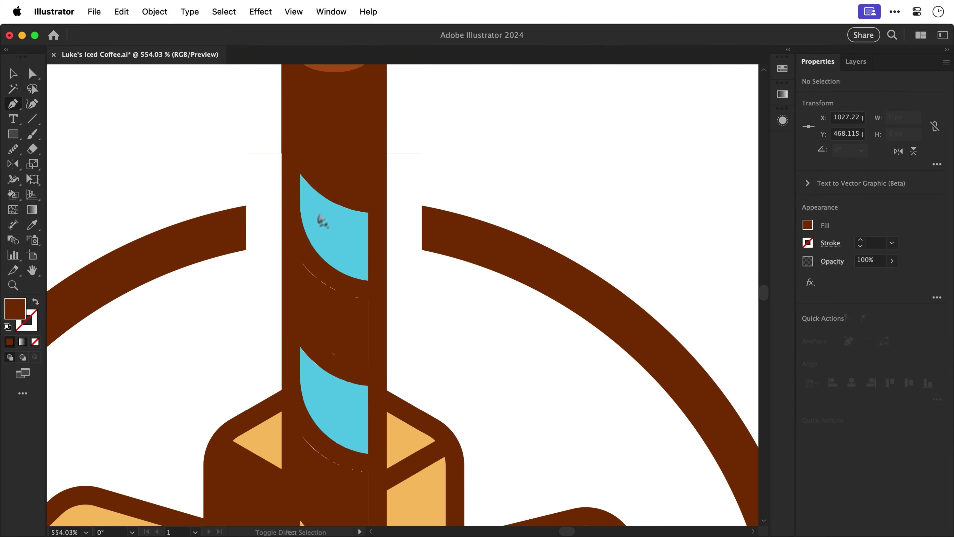
Draw a closed dark brown patch with the Pen tool over the straw section between the two blue stripes
{"action": "left_click", "coordinate": [296, 250]}
{"action": "left_click_drag", "start_coordinate": [348, 286], "coordinate": [377, 290]}
{"action": "left_click", "coordinate": [378, 378]}
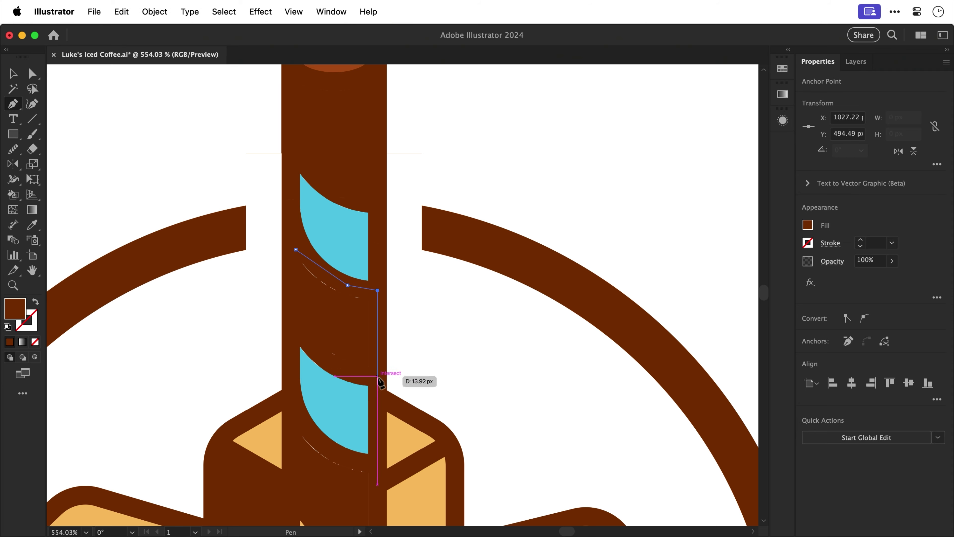
{"action": "left_click", "coordinate": [336, 367]}
{"action": "left_click", "coordinate": [296, 327]}
{"action": "left_click", "coordinate": [296, 249]}
Draw a closed dark brown patch with the Pen tool over the straw section below the lower blue stripe and deselect it
{"action": "scroll", "coordinate": [327, 321], "scroll_direction": "down", "scroll_amount": 5}
{"action": "scroll", "coordinate": [327, 321], "scroll_direction": "left", "scroll_amount": 1}
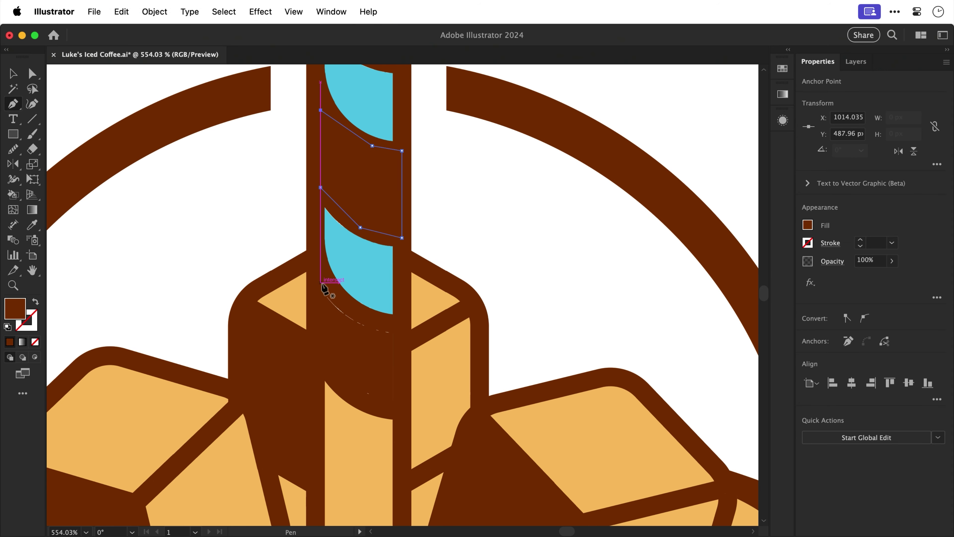
{"action": "left_click", "coordinate": [321, 282]}
{"action": "left_click", "coordinate": [360, 311]}
{"action": "left_click", "coordinate": [405, 326]}
{"action": "left_click", "coordinate": [405, 409]}
{"action": "left_click", "coordinate": [365, 406]}
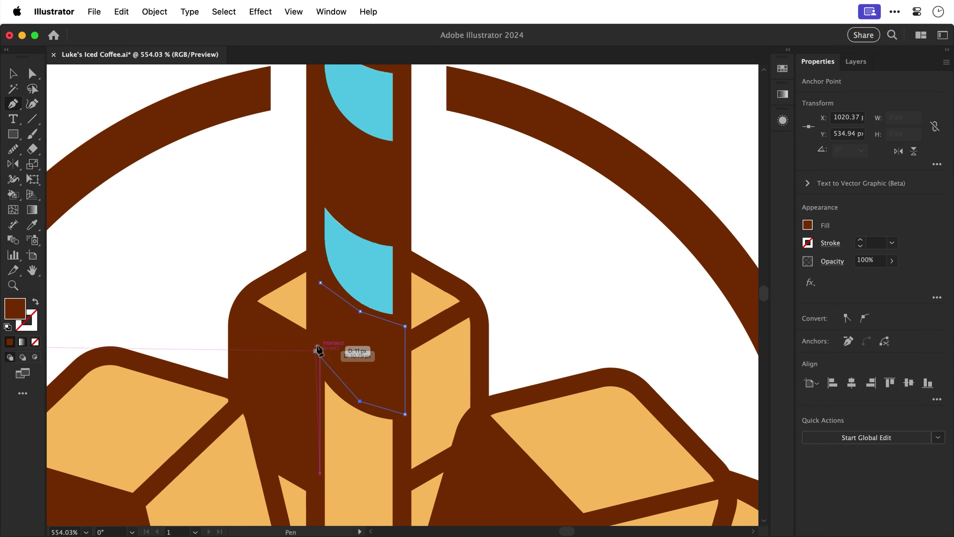
{"action": "left_click", "coordinate": [321, 282]}
{"action": "key", "text": "v"}
{"action": "key", "text": "super+shift+a"}
Select all the cup artwork and merge the middle and upper straw patches into the dark brown straw with Shape Builder
{"action": "scroll", "coordinate": [350, 279], "scroll_direction": "up", "scroll_amount": 3}
{"action": "left_click", "coordinate": [366, 354]}
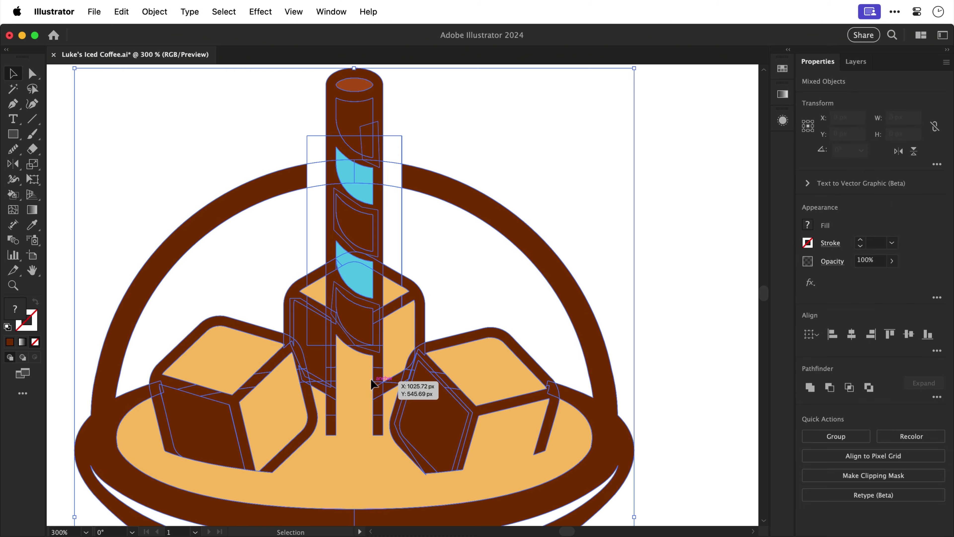
{"action": "key", "text": "super+a"}
{"action": "key", "text": "shift+m"}
{"action": "mouse_move", "coordinate": [336, 218]}
{"action": "left_mouse_down"}
{"action": "mouse_move", "coordinate": [369, 219]}
{"action": "mouse_move", "coordinate": [340, 230]}
{"action": "mouse_move", "coordinate": [350, 236]}
{"action": "mouse_move", "coordinate": [375, 233]}
{"action": "left_mouse_up"}
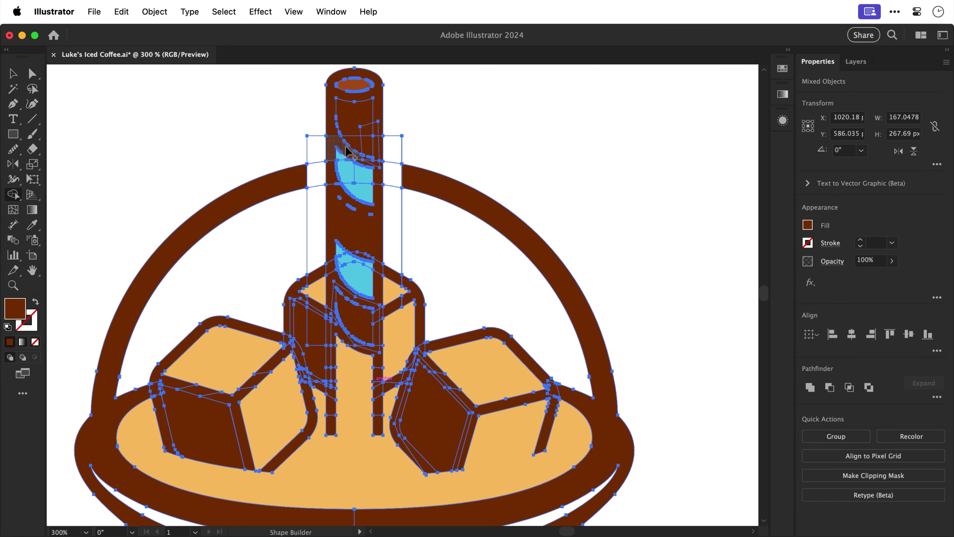
{"action": "mouse_move", "coordinate": [335, 132]}
{"action": "left_mouse_down"}
{"action": "mouse_move", "coordinate": [357, 129]}
{"action": "mouse_move", "coordinate": [357, 151]}
{"action": "mouse_move", "coordinate": [373, 159]}
{"action": "mouse_move", "coordinate": [362, 123]}
{"action": "left_mouse_up"}
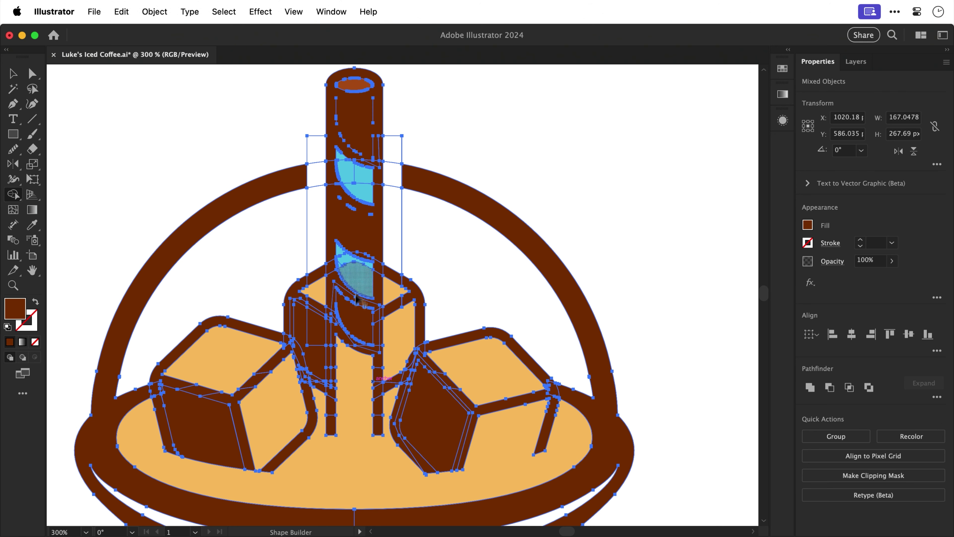
Merge the lower straw section with the back ice cube's dark face and the left ice cube's outer outline using Shape Builder
{"action": "left_click_drag", "start_coordinate": [333, 265], "coordinate": [342, 303]}
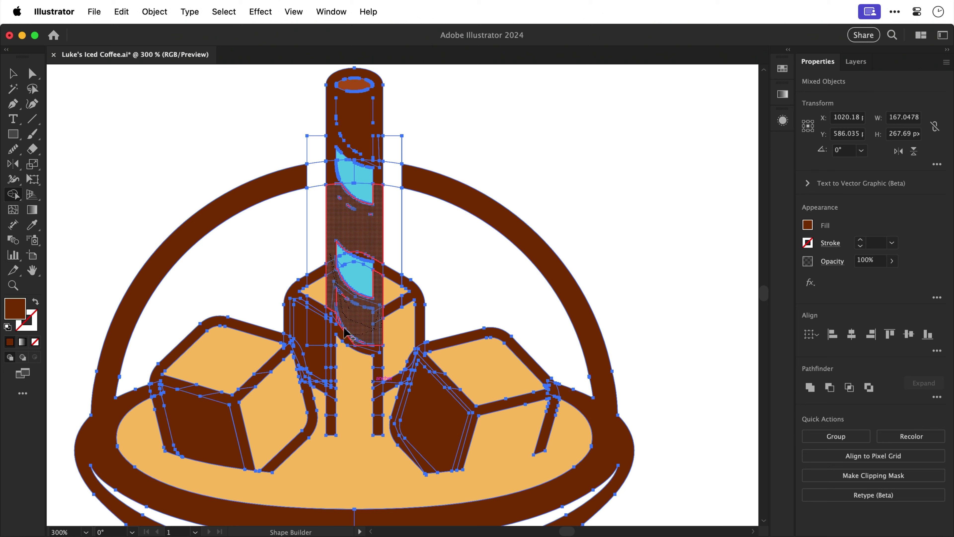
{"action": "left_click_drag", "start_coordinate": [327, 320], "coordinate": [306, 311]}
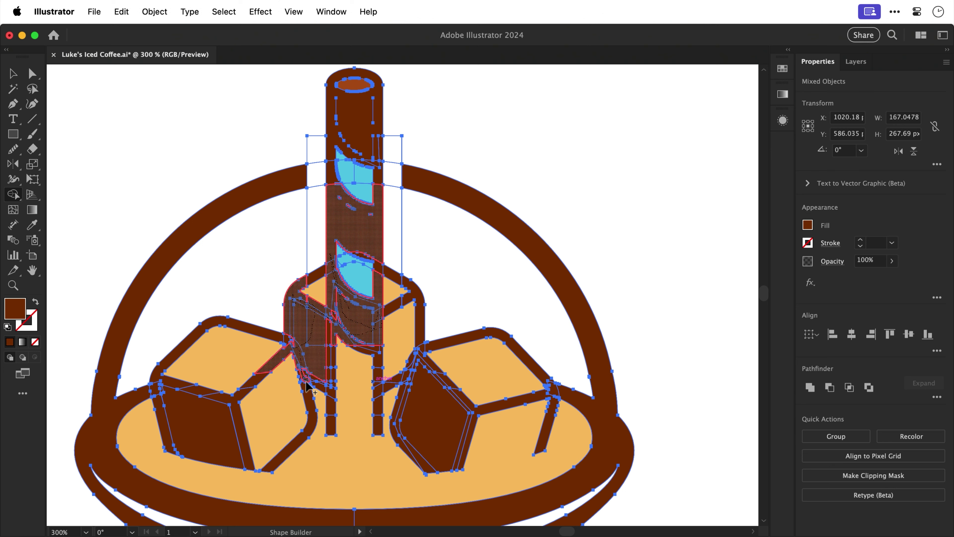
{"action": "left_click_drag", "start_coordinate": [306, 382], "coordinate": [307, 379]}
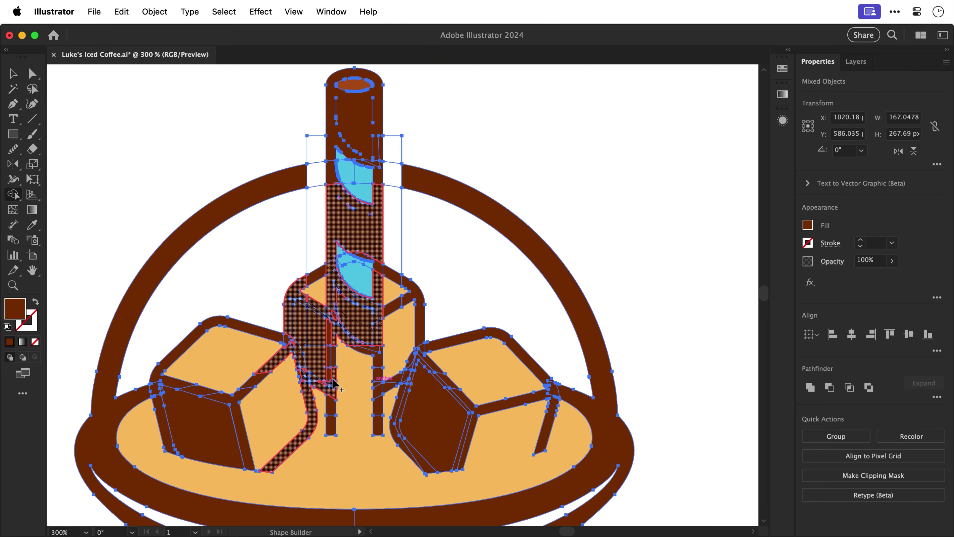
{"action": "left_click_drag", "start_coordinate": [330, 338], "coordinate": [329, 336]}
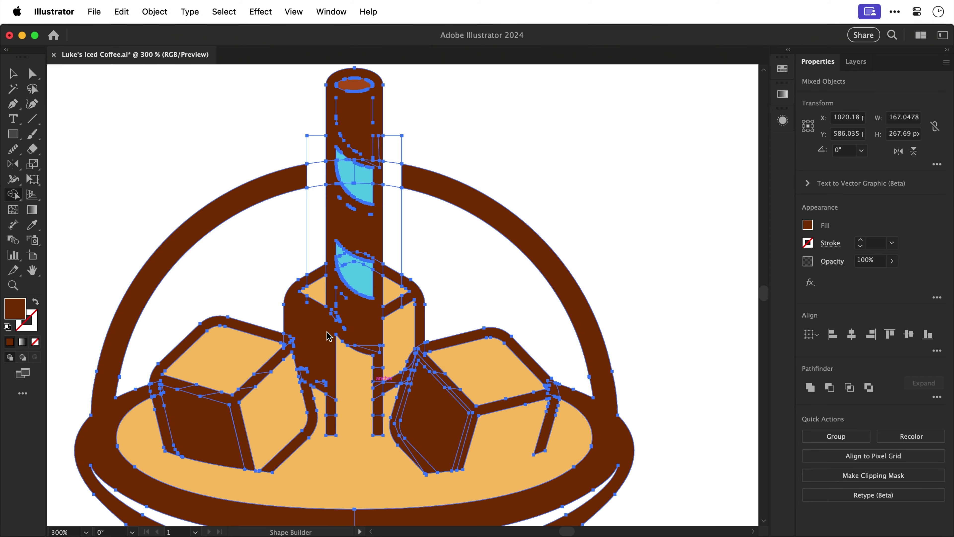
Merge the remaining dark brown face and outline pieces of the left ice cube with Shape Builder
{"action": "key", "text": "super+equal"}
{"action": "key", "text": "super+equal"}
{"action": "scroll", "coordinate": [327, 332], "scroll_direction": "up", "scroll_amount": 5}
{"action": "scroll", "coordinate": [327, 332], "scroll_direction": "left", "scroll_amount": 5}
{"action": "mouse_move", "coordinate": [165, 226]}
{"action": "left_mouse_down"}
{"action": "mouse_move", "coordinate": [198, 213]}
{"action": "mouse_move", "coordinate": [328, 241]}
{"action": "mouse_move", "coordinate": [447, 129]}
{"action": "mouse_move", "coordinate": [384, 202]}
{"action": "mouse_move", "coordinate": [396, 194]}
{"action": "left_mouse_up"}
{"action": "scroll", "coordinate": [447, 143], "scroll_direction": "right", "scroll_amount": 3}
{"action": "scroll", "coordinate": [448, 143], "scroll_direction": "up", "scroll_amount": 1}
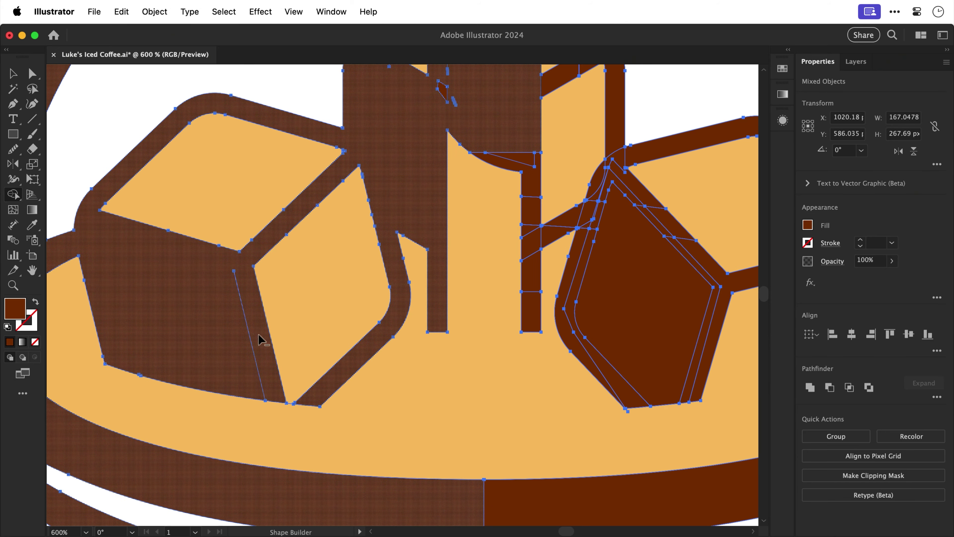
Merge the dark brown straw section around the lower blue stripe with the back ice cube's upper outline using Shape Builder
{"action": "scroll", "coordinate": [262, 340], "scroll_direction": "up", "scroll_amount": 5}
{"action": "scroll", "coordinate": [262, 340], "scroll_direction": "right", "scroll_amount": 5}
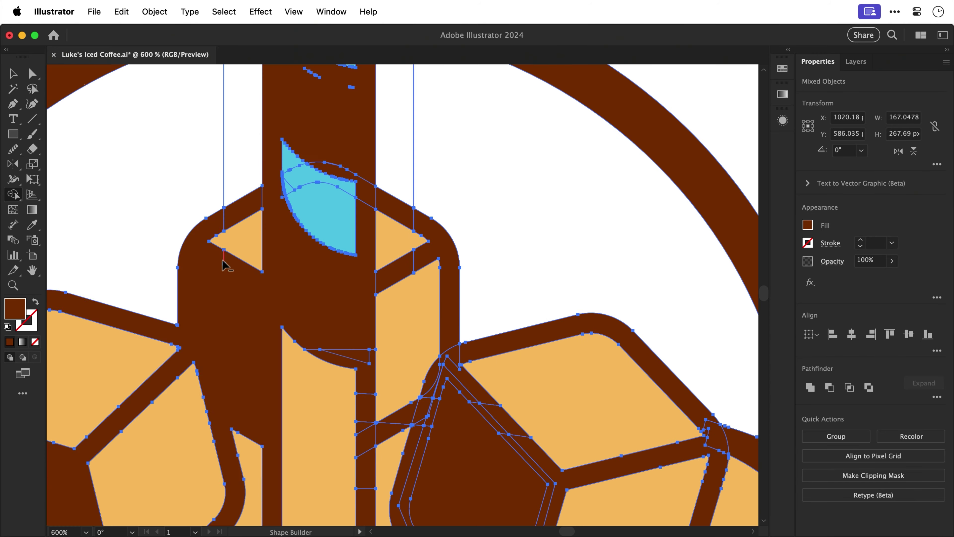
{"action": "scroll", "coordinate": [271, 262], "scroll_direction": "up", "scroll_amount": 5}
{"action": "scroll", "coordinate": [271, 262], "scroll_direction": "left", "scroll_amount": 3}
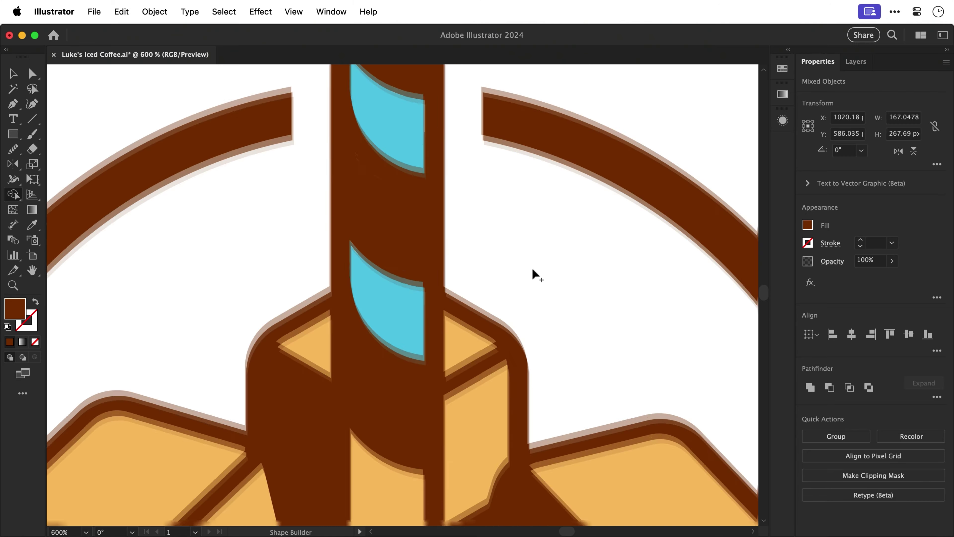
{"action": "scroll", "coordinate": [536, 275], "scroll_direction": "down", "scroll_amount": 3}
{"action": "scroll", "coordinate": [537, 276], "scroll_direction": "right", "scroll_amount": 1}
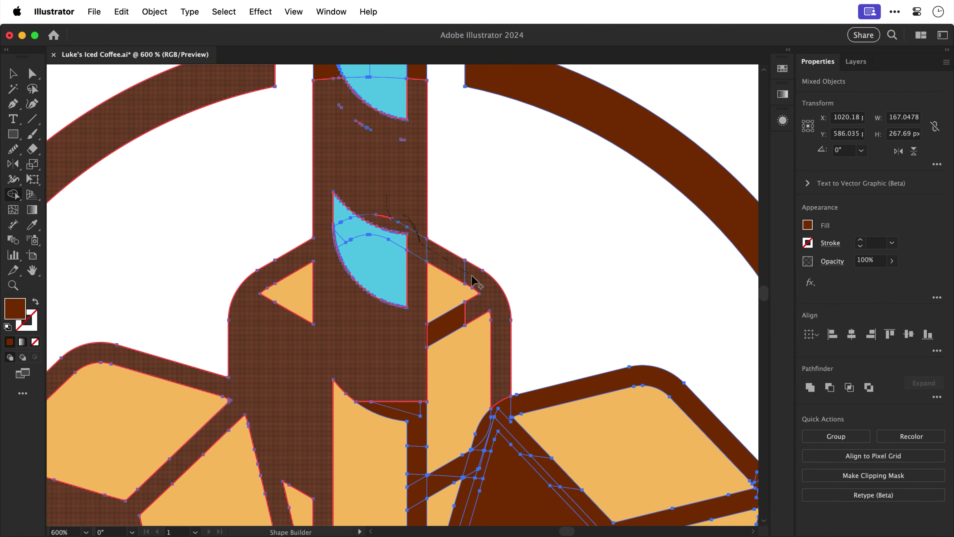
Merge the pieces above the upper blue stripe into the dark brown straw and try to erase a leftover fragment there
{"action": "scroll", "coordinate": [387, 221], "scroll_direction": "up", "scroll_amount": 6}
{"action": "scroll", "coordinate": [387, 222], "scroll_direction": "left", "scroll_amount": 1}
{"action": "scroll", "coordinate": [387, 222], "scroll_direction": "up", "scroll_amount": 6}
{"action": "scroll", "coordinate": [387, 222], "scroll_direction": "left", "scroll_amount": 1}
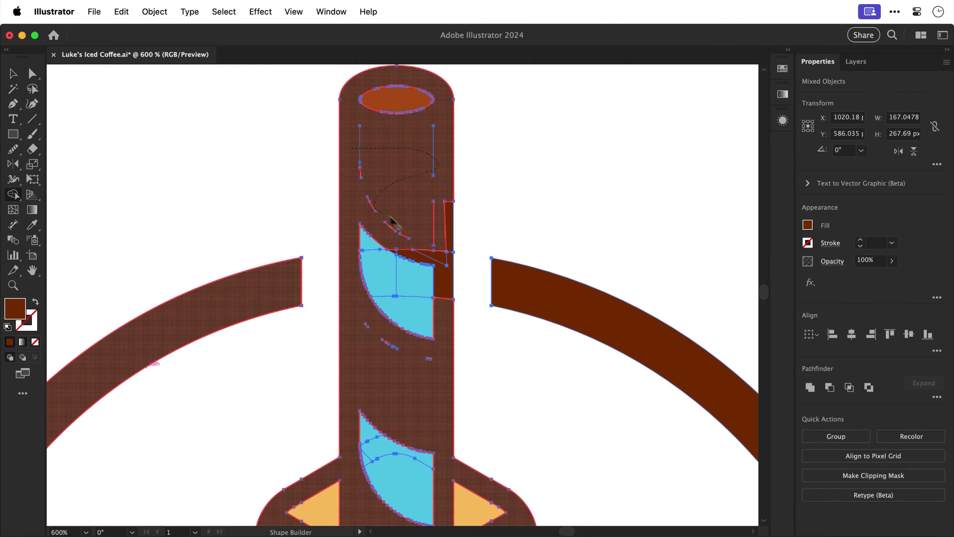
{"action": "left_click", "coordinate": [372, 210], "text": "alt"}
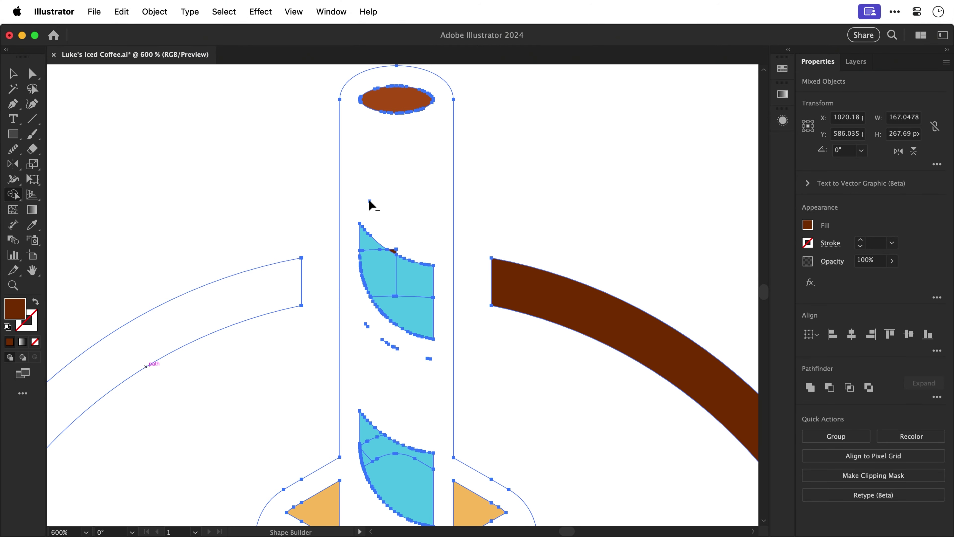
Refill the emptied straw and outline shape with the dark brown sampled from the lid's right arch
{"action": "key", "text": "a"}
{"action": "left_click", "coordinate": [345, 197]}
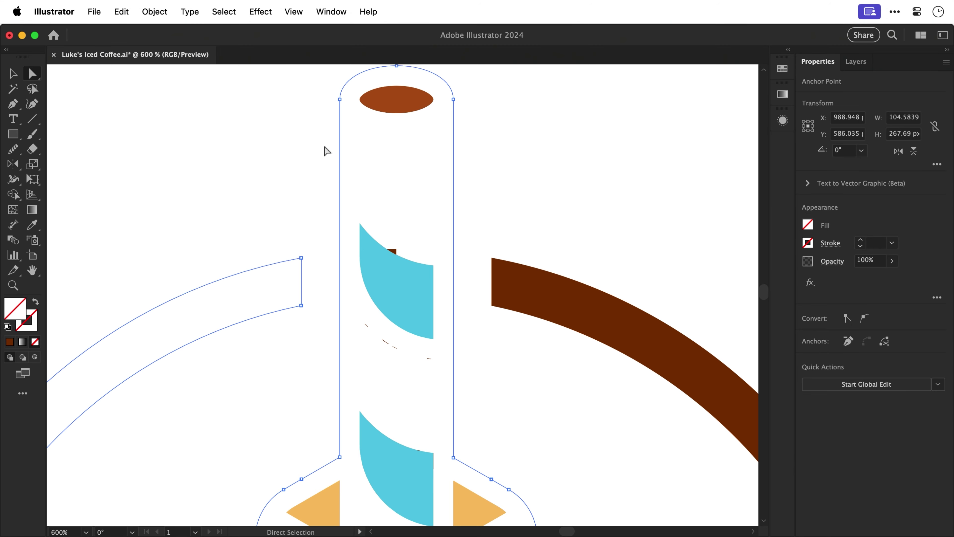
{"action": "key", "text": "i"}
{"action": "left_click", "coordinate": [523, 276]}
Try to erase the stray fragments between the two blue stripes with Shape Builder in Outline view
{"action": "key", "text": "super+a"}
{"action": "key", "text": "z"}
{"action": "scroll", "coordinate": [699, 424], "scroll_direction": "down", "scroll_amount": 1}
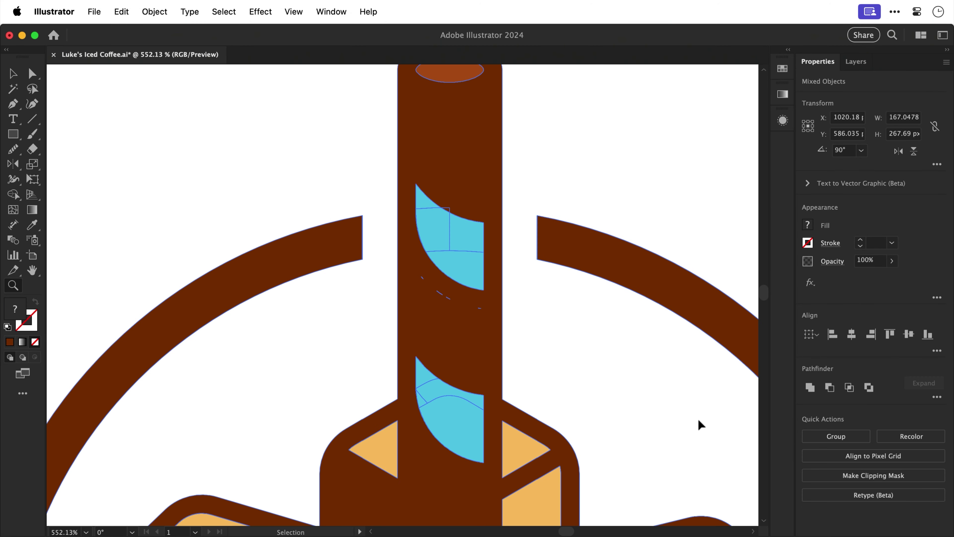
{"action": "key", "text": "super+y"}
{"action": "key", "text": "shift+m"}
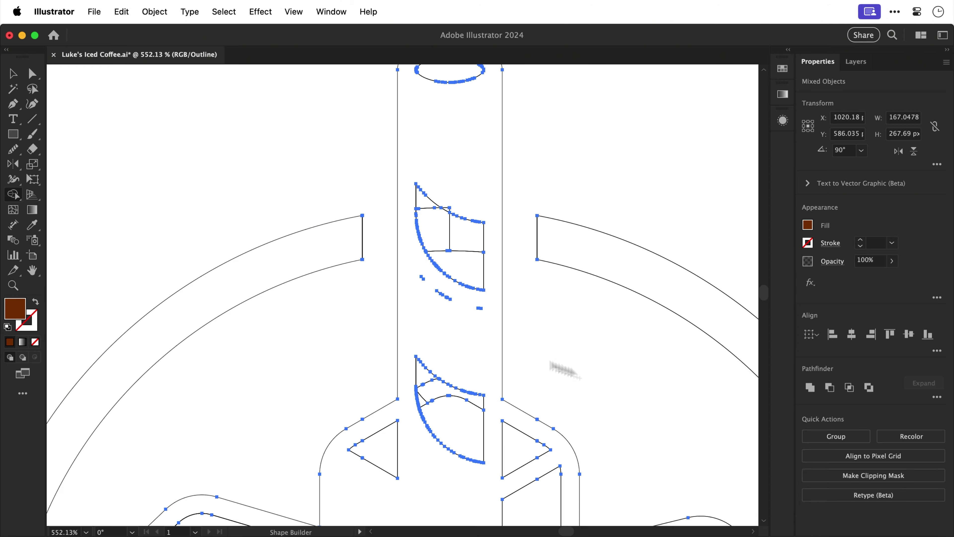
{"action": "left_click", "coordinate": [461, 308], "text": "alt"}
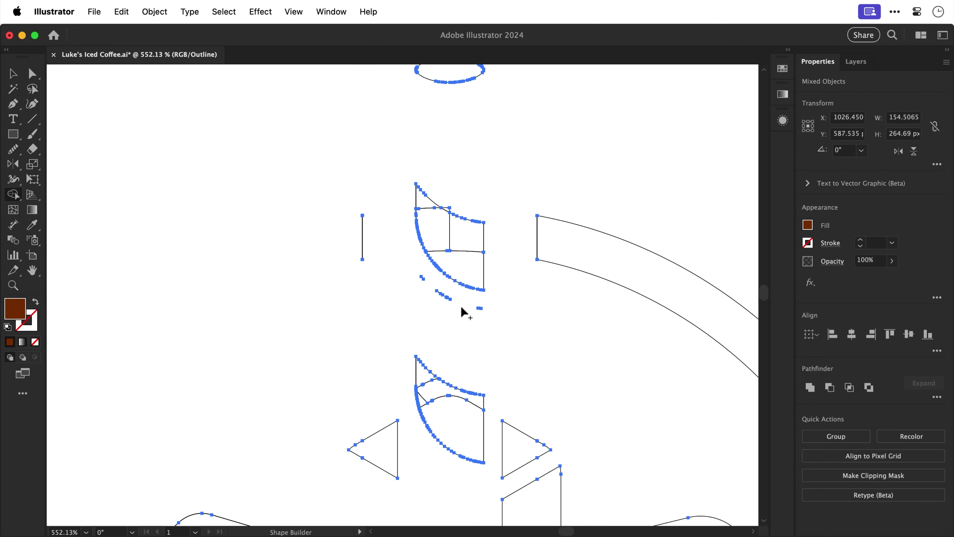
{"action": "key", "text": "super+z"}
Delete the tiny stray path fragments on the straw between the two blue stripes with the Direct Selection tool
{"action": "key", "text": "a"}
{"action": "left_click", "coordinate": [426, 285]}
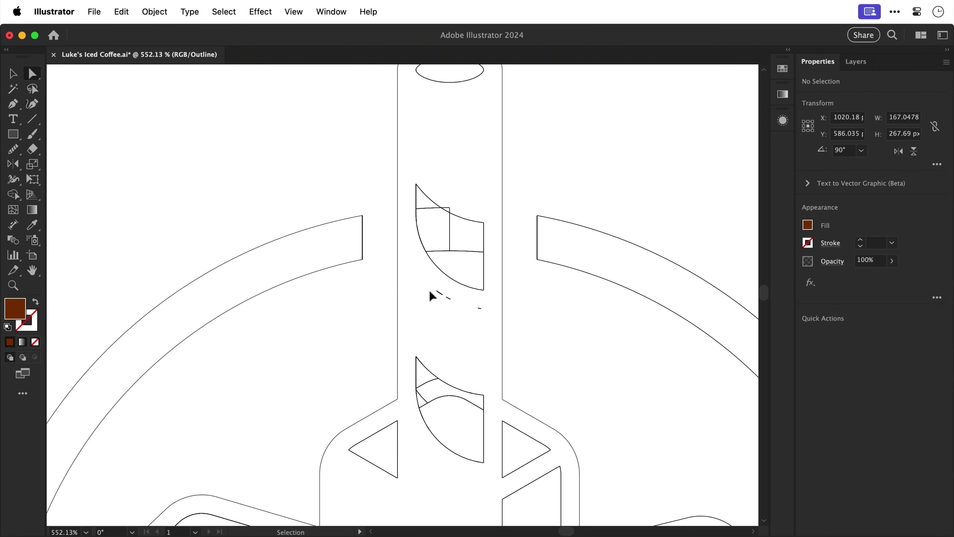
{"action": "left_click", "coordinate": [444, 296]}
{"action": "left_click", "coordinate": [439, 311]}
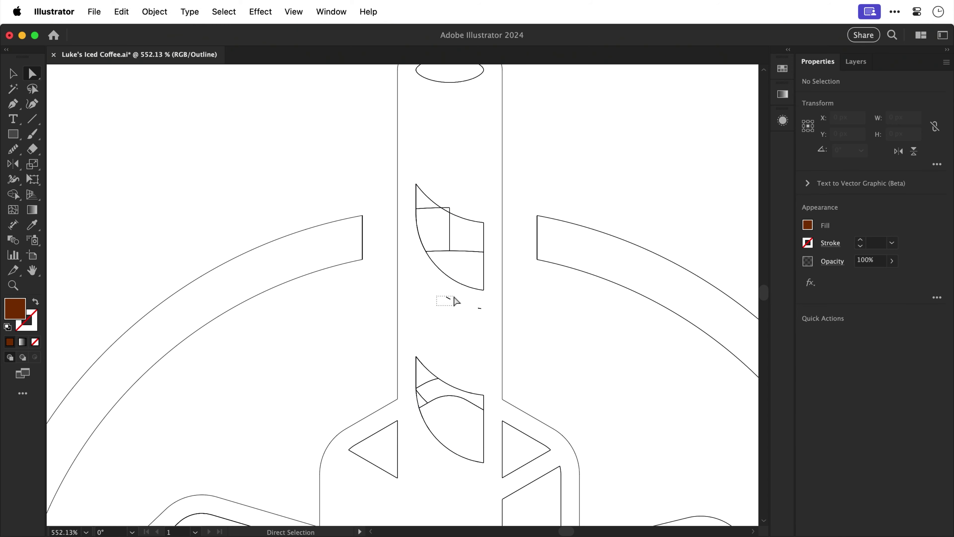
{"action": "left_click_drag", "start_coordinate": [454, 297], "coordinate": [490, 322]}
{"action": "key", "text": "Delete"}
Move the other four cups and the colour swatches off the artboard to its right side
{"action": "left_click_drag", "start_coordinate": [113, 225], "coordinate": [330, 350]}
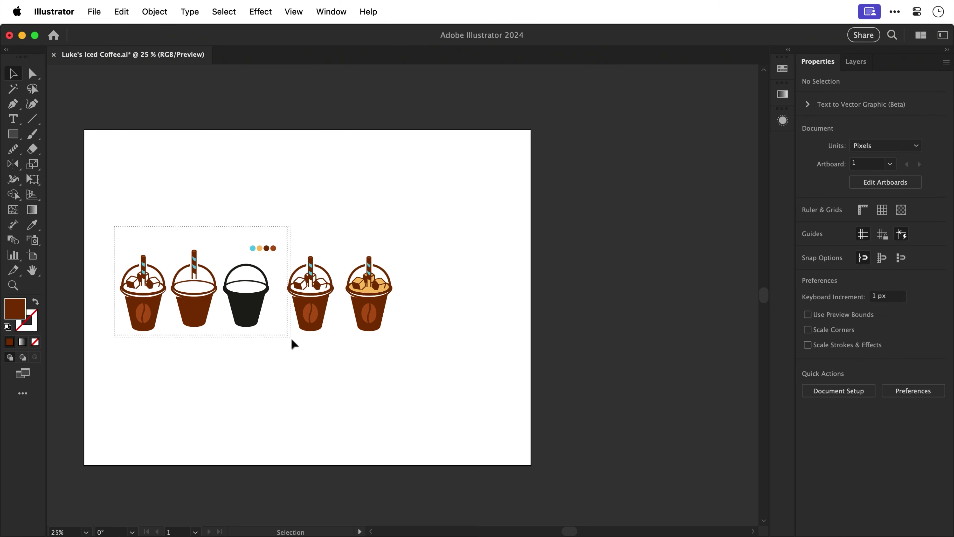
{"action": "left_click_drag", "start_coordinate": [313, 315], "coordinate": [639, 264]}
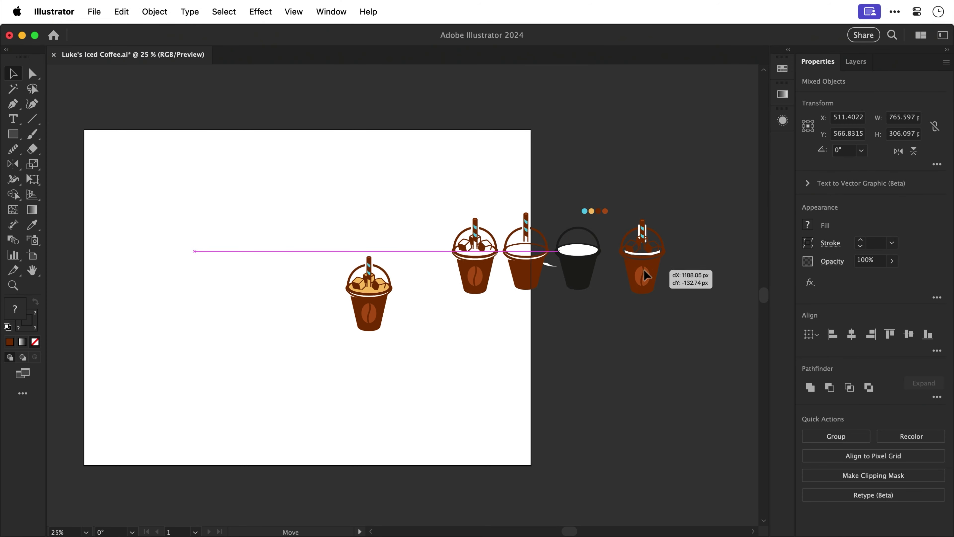
{"action": "left_click_drag", "start_coordinate": [483, 269], "coordinate": [649, 298]}
Group the finished coloured cup and place it vertically centred, 167.05 px left of the artboard's centre
{"action": "left_click_drag", "start_coordinate": [335, 245], "coordinate": [428, 363]}
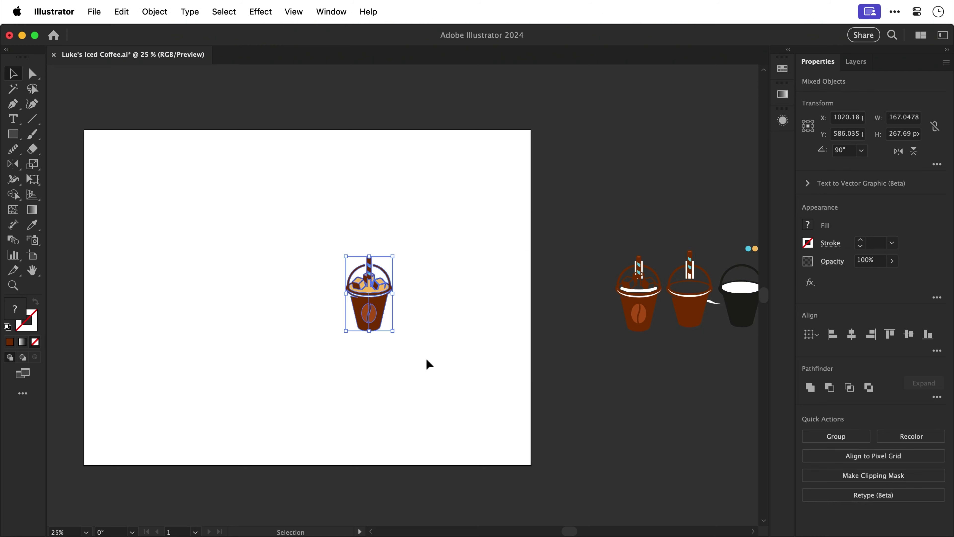
{"action": "key", "text": "a"}
{"action": "left_click", "coordinate": [852, 335]}
{"action": "key", "text": "v"}
{"action": "key", "text": "super+equal"}
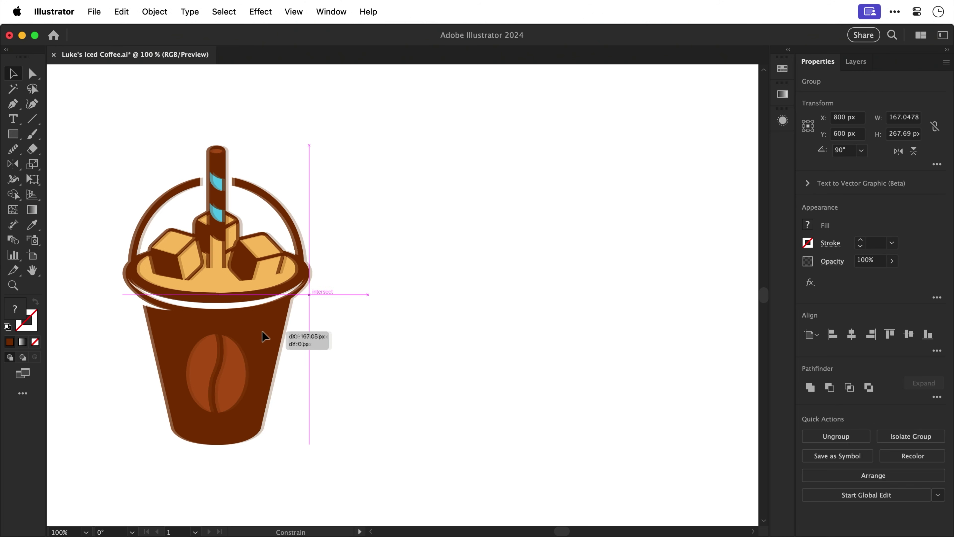
{"action": "left_click_drag", "start_coordinate": [265, 336], "coordinate": [264, 336]}
Add the point text "LUKE’S" to the right of the cup
{"action": "key", "text": "t"}
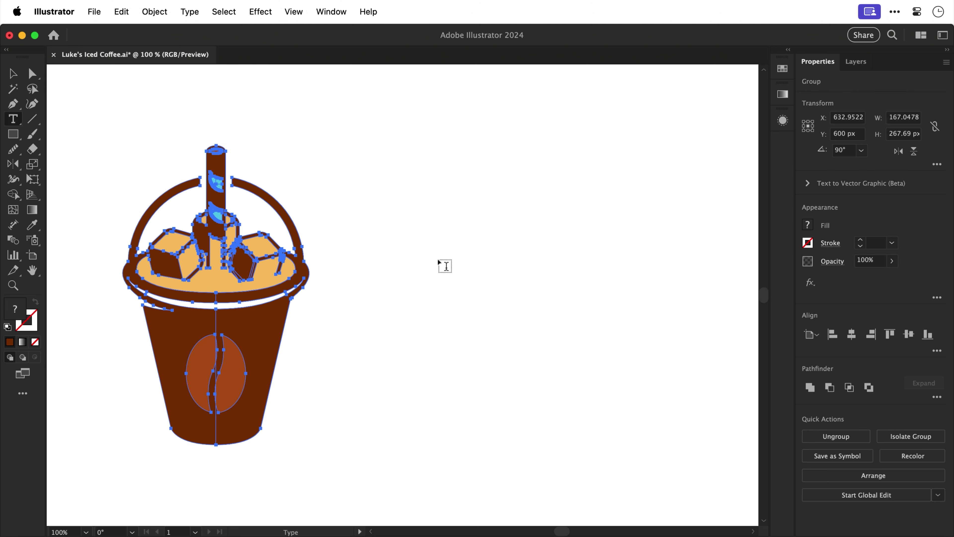
{"action": "left_click", "coordinate": [445, 266]}
{"action": "key", "text": "BackSpace"}
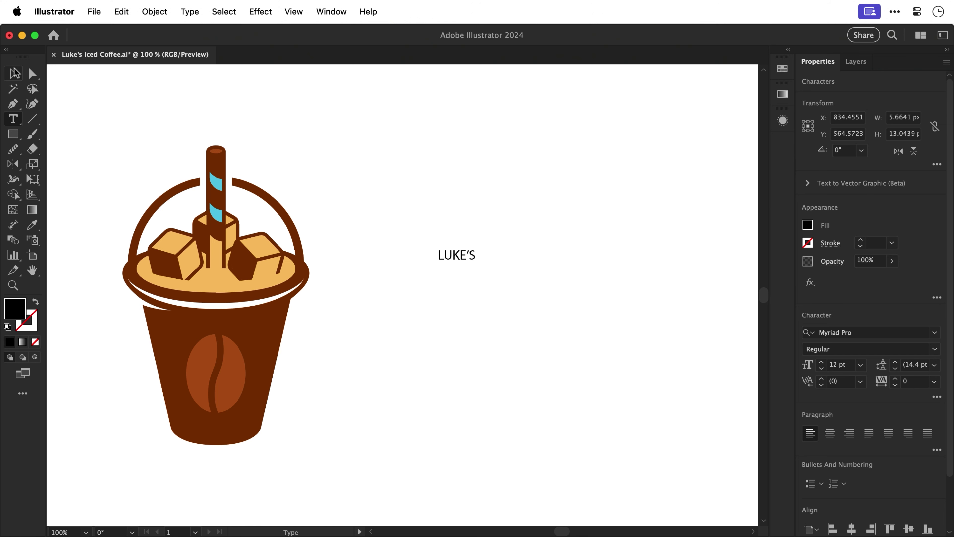
{"action": "key", "text": "Escape"}
Set the LUKE’S text in New Rubrik ExtraBold and scale it up to about 50 pt
{"action": "left_click", "coordinate": [859, 331]}
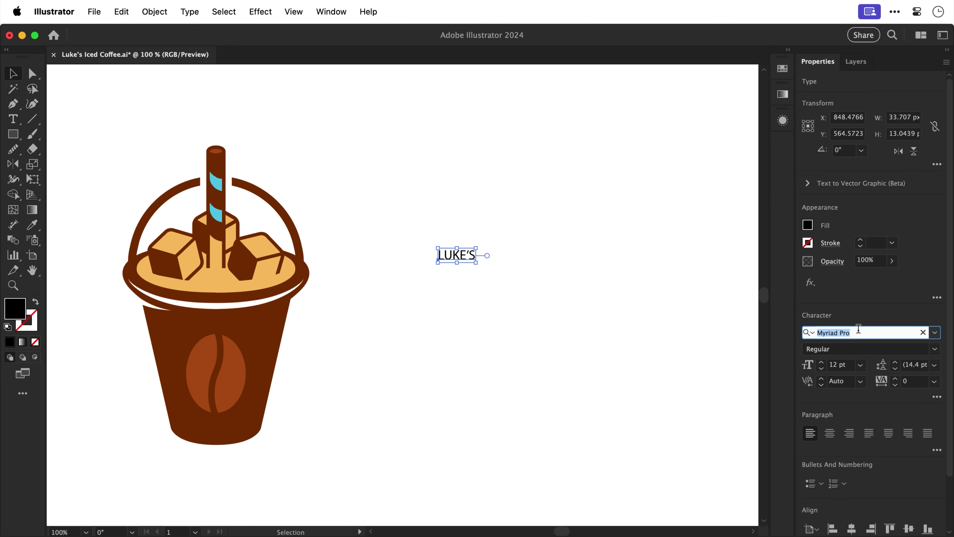
{"action": "type", "text": "new rubr"}
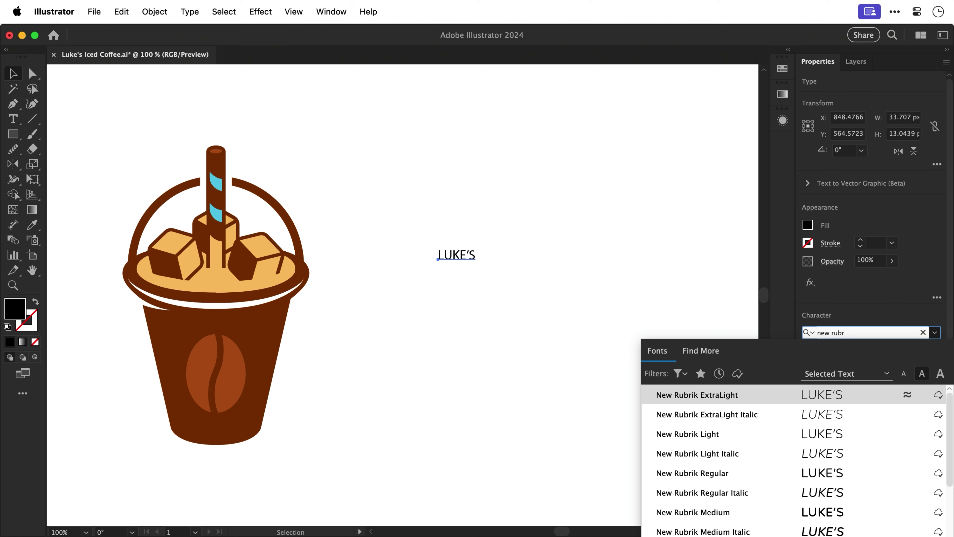
{"action": "scroll", "coordinate": [820, 495], "scroll_direction": "down", "scroll_amount": 3}
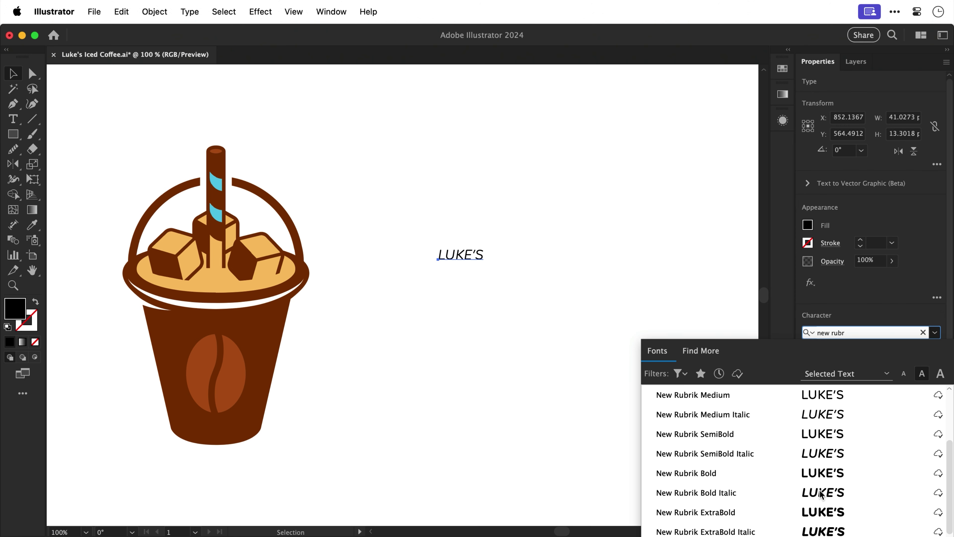
{"action": "left_click", "coordinate": [782, 515]}
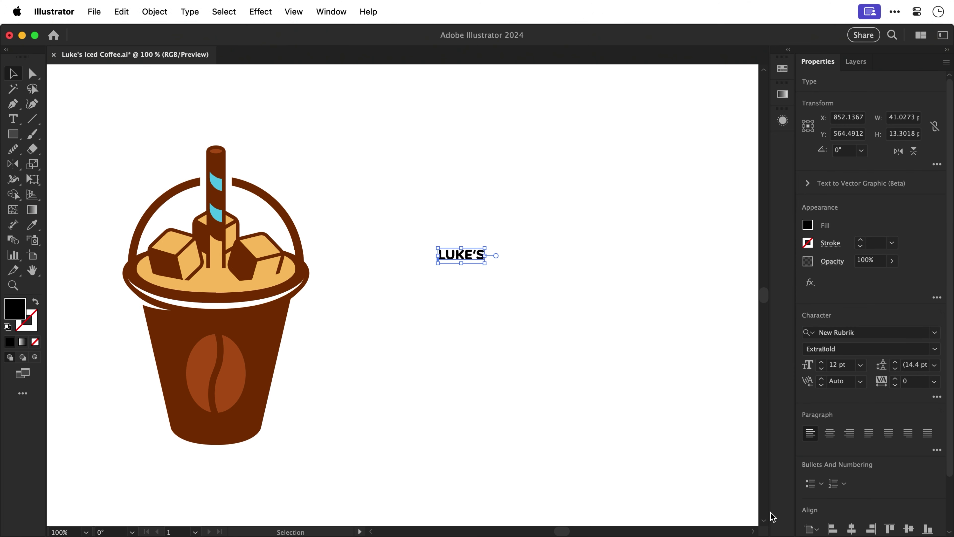
{"action": "left_click_drag", "start_coordinate": [486, 265], "coordinate": [561, 309]}
{"action": "key", "text": "i"}
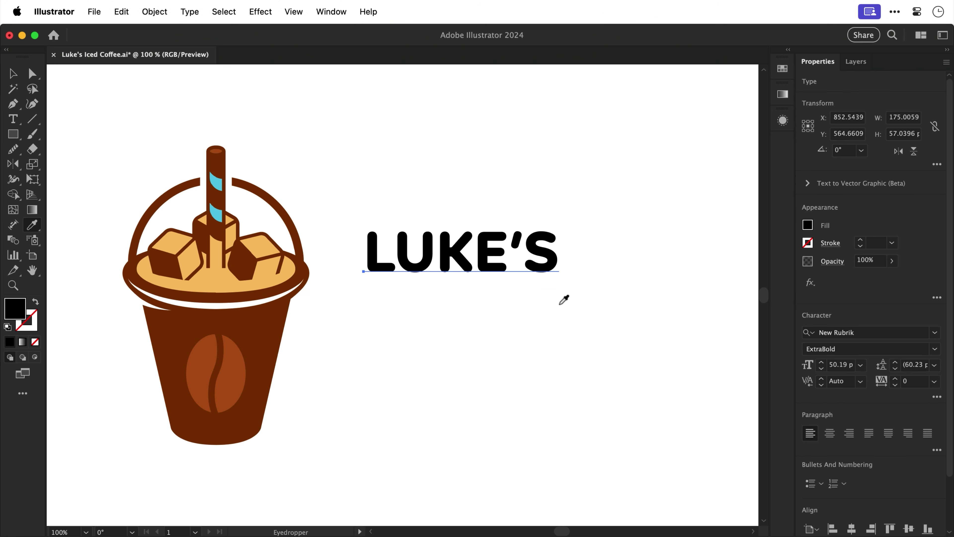
Change the font of the LUKE’S text to New Rubrik Edge ExtraBold and deselect it
{"action": "key", "text": "v"}
{"action": "left_click", "coordinate": [877, 331]}
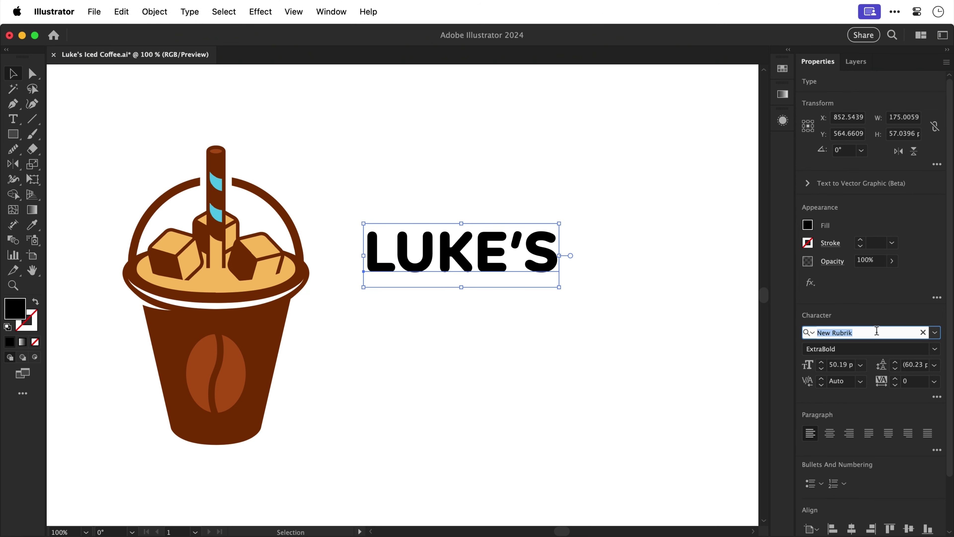
{"action": "type", "text": "ed"}
{"action": "key", "text": "Down"}
{"action": "key", "text": "Down"}
{"action": "key", "text": "Down"}
{"action": "key", "text": "Down"}
{"action": "key", "text": "Down"}
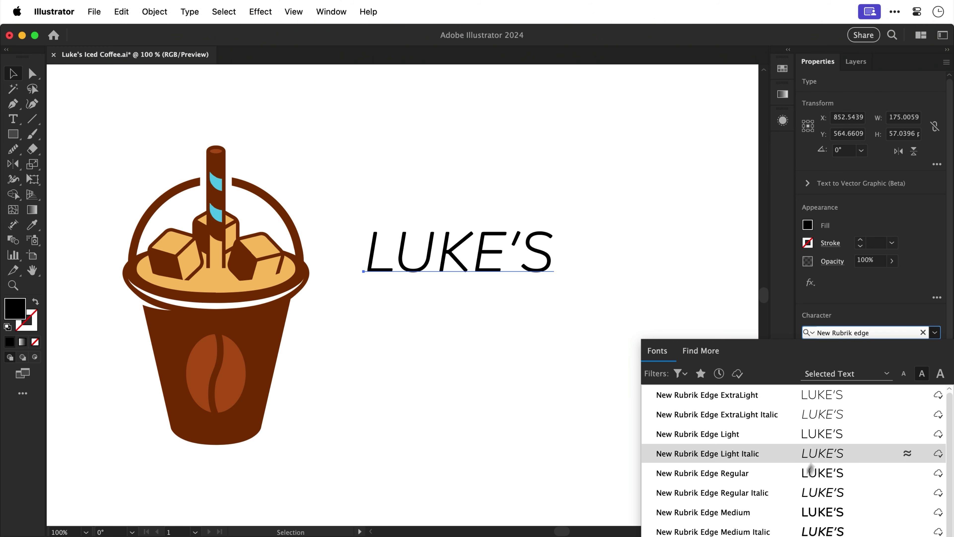
{"action": "key", "text": "Down"}
{"action": "key", "text": "Down"}
{"action": "key", "text": "Down"}
{"action": "key", "text": "Down"}
{"action": "key", "text": "Down"}
{"action": "key", "text": "Down"}
{"action": "key", "text": "Down"}
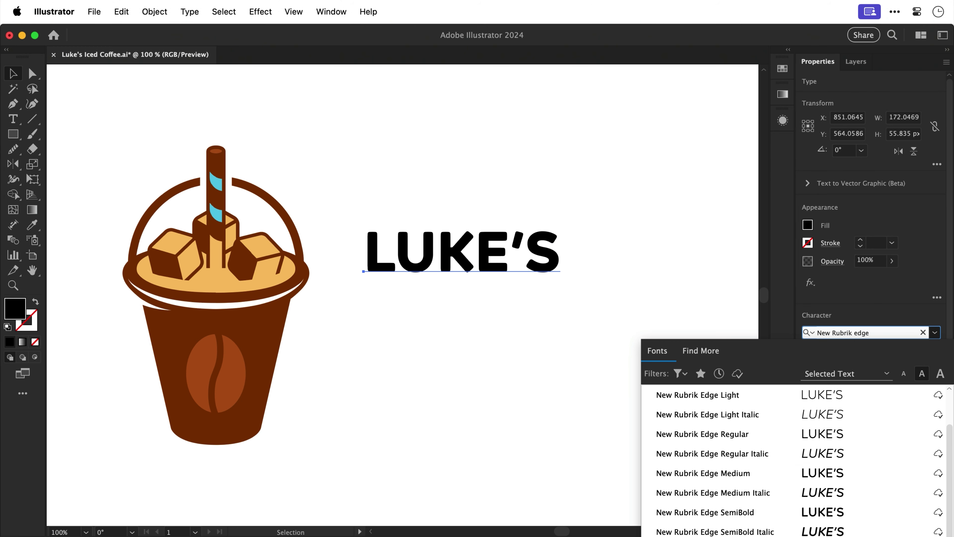
{"action": "key", "text": "Return"}
{"action": "left_click", "coordinate": [538, 380]}
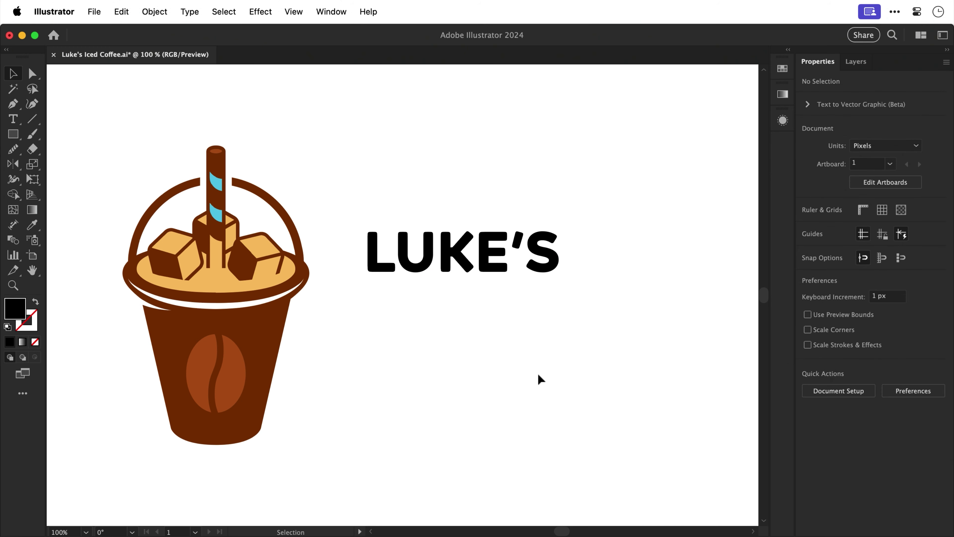
Colour the LUKE’S text with the light blue sampled from the straw's stripe
{"action": "left_click", "coordinate": [458, 265]}
{"action": "key", "text": "i"}
{"action": "left_click", "coordinate": [216, 182]}
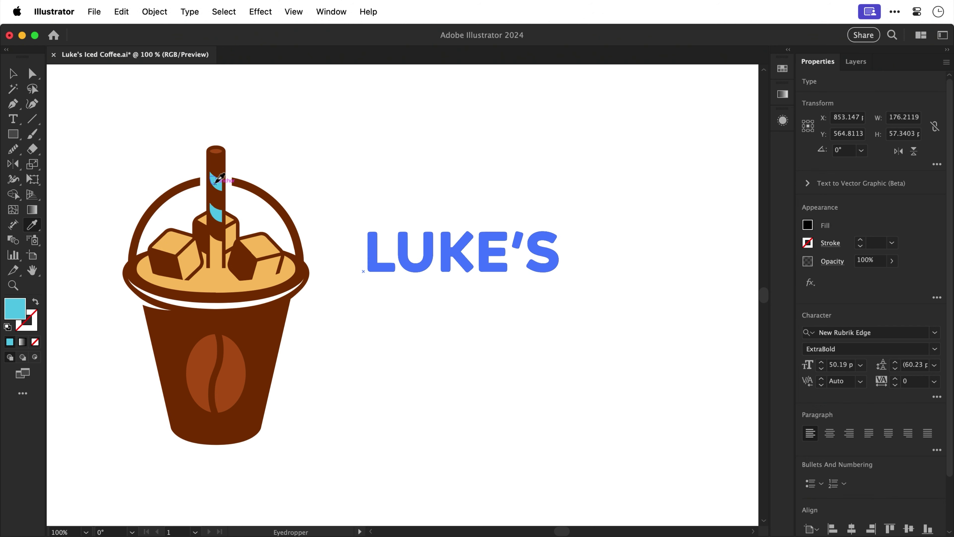
Duplicate the LUKE’S text twice straight down, with the lines spaced about 43 px apart
{"action": "key", "text": "v"}
{"action": "key", "text": "super+shift+a"}
{"action": "left_click_drag", "start_coordinate": [458, 261], "coordinate": [461, 308]}
{"action": "key", "text": "super+d"}
Replace the second line's text with "ICED" and the third line's text with "COFFEE"
{"action": "key", "text": "t"}
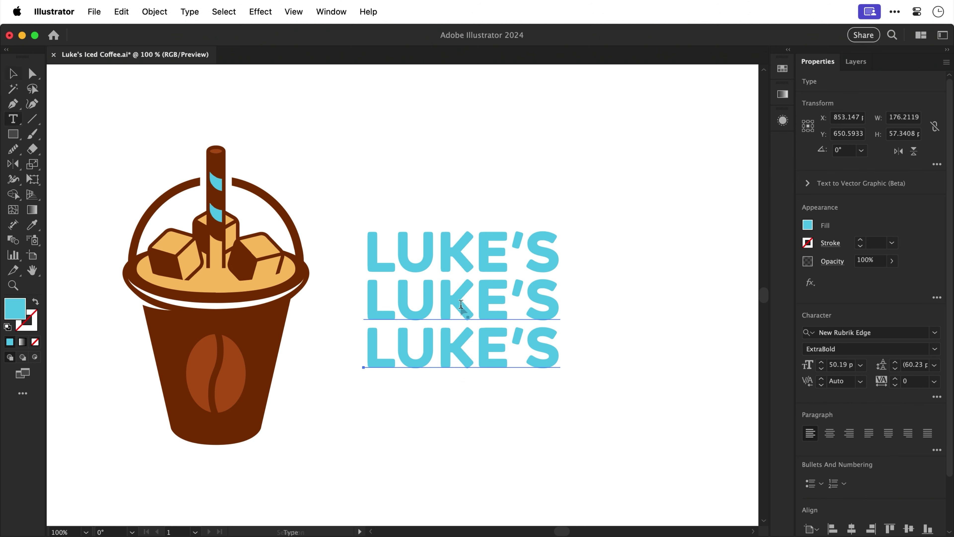
{"action": "double_click", "coordinate": [461, 304]}
{"action": "type", "text": "ICED"}
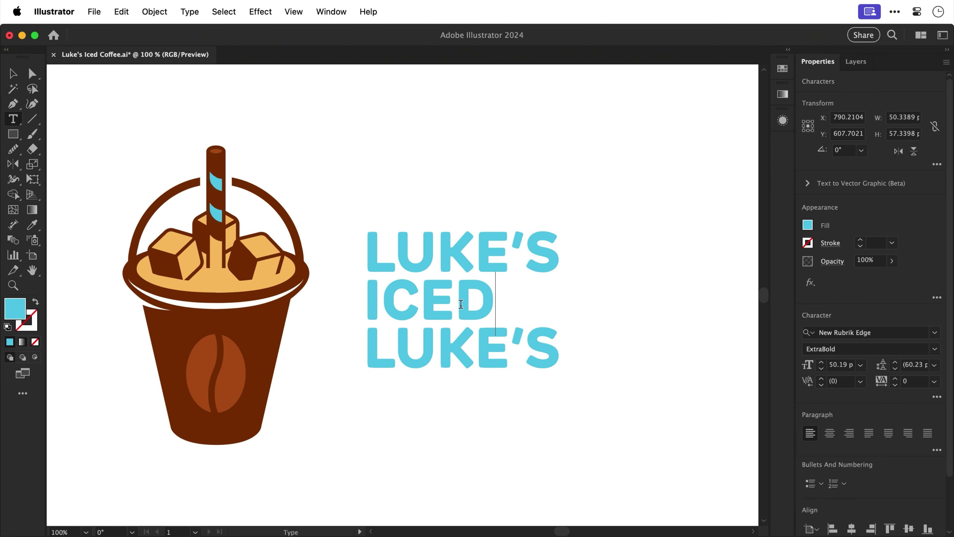
{"action": "double_click", "coordinate": [500, 355]}
{"action": "type", "text": "COFFEE"}
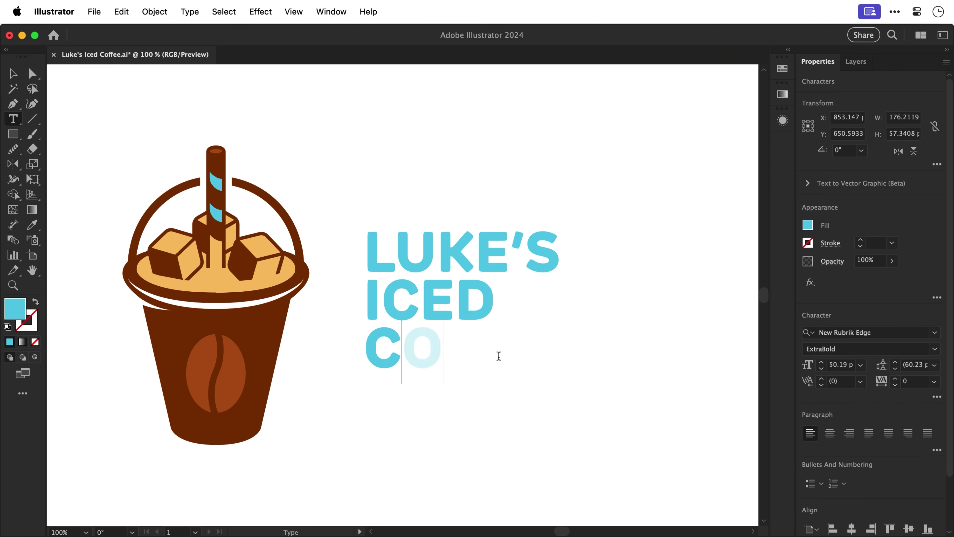